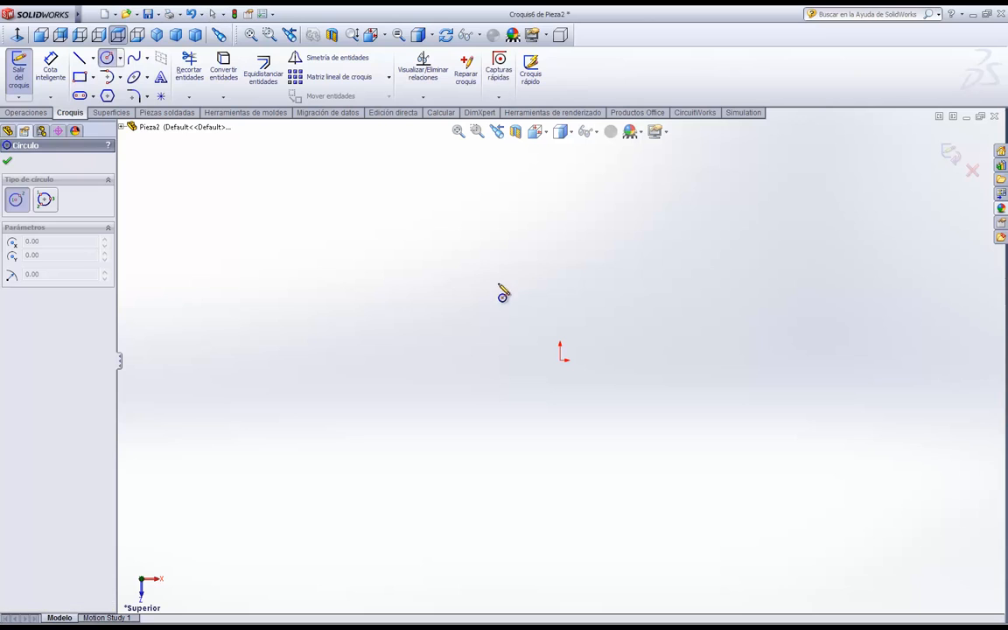
# Sketch a circle centred on the origin and dimension its diameter to 1.8668 cm.
pyautogui.click(560, 360)
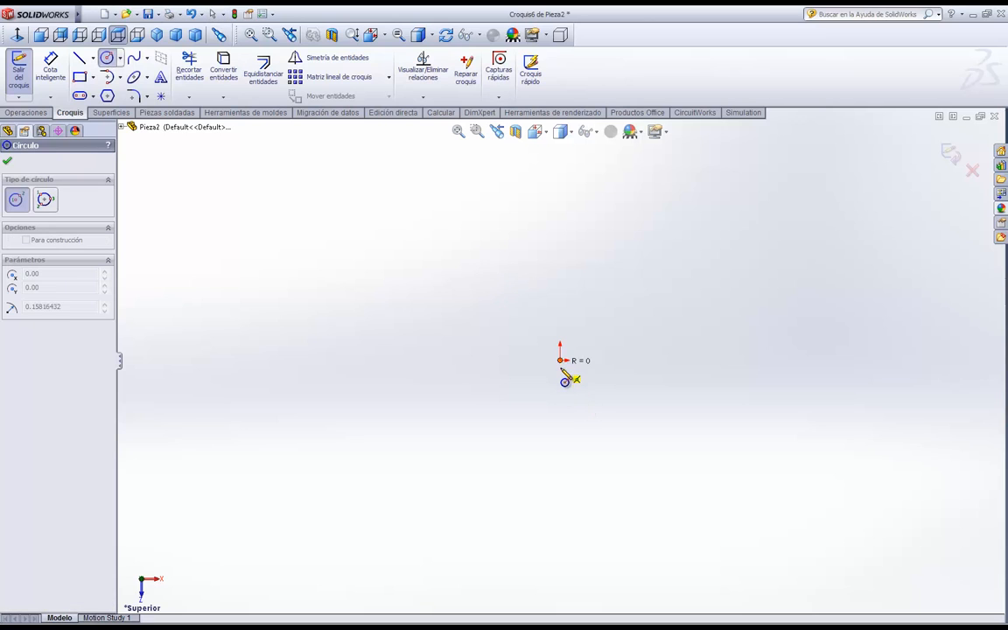
pyautogui.click(603, 417)
pyautogui.click(50, 66)
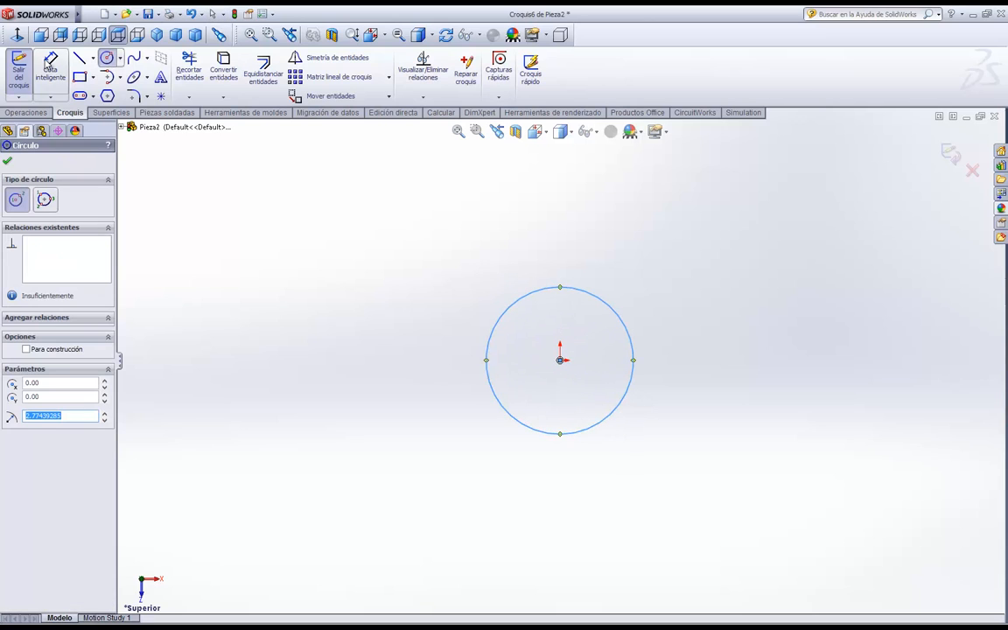
pyautogui.click(612, 308)
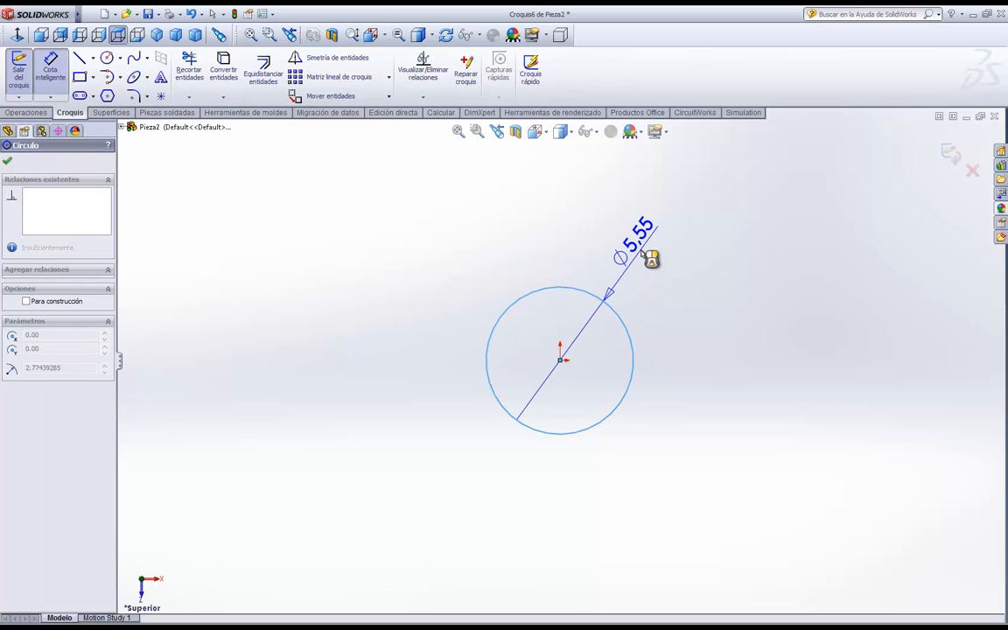
pyautogui.click(650, 259)
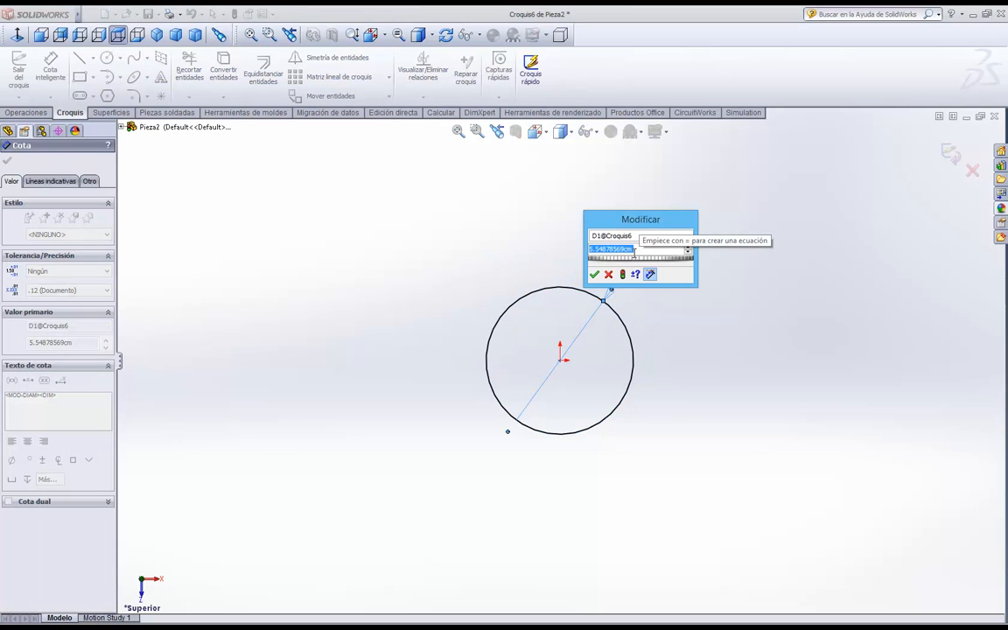
pyautogui.write('1')
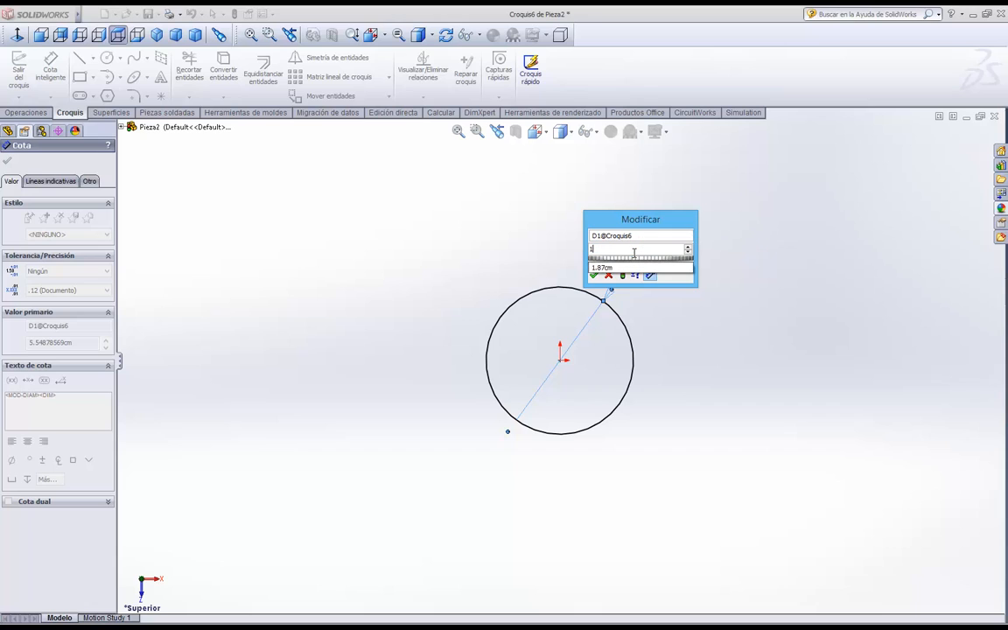
pyautogui.write('.86')
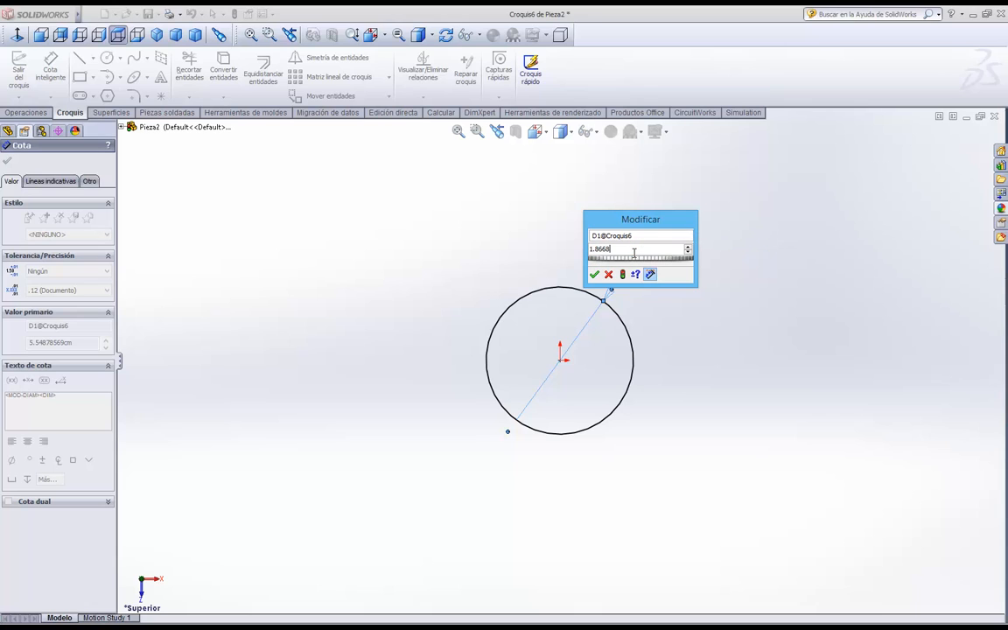
pyautogui.write('68')
pyautogui.press('Return')
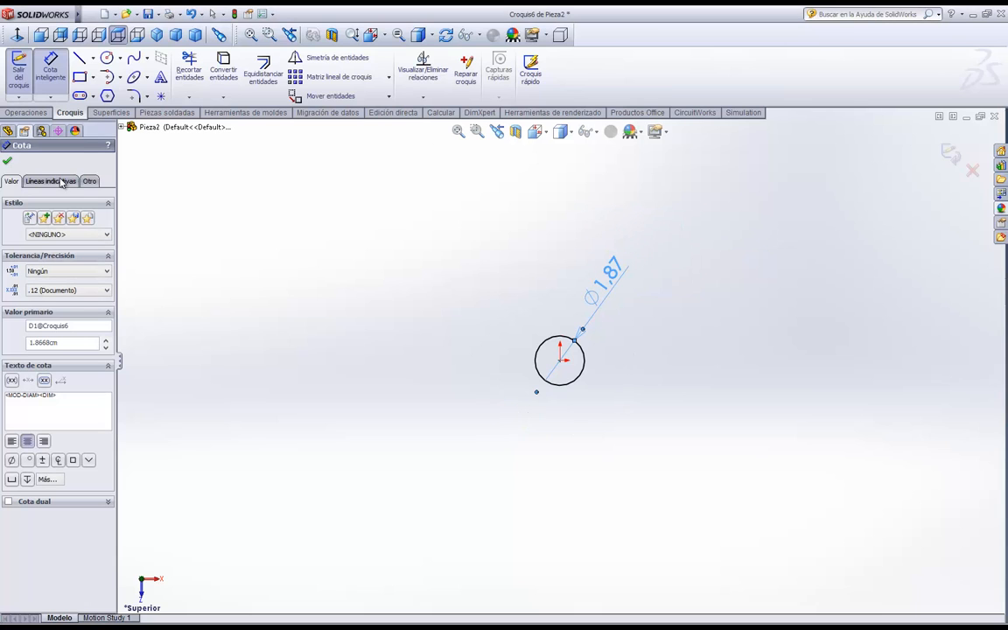
pyautogui.click(6, 161)
# Extrude the circle sketch as a solid boss to a blind depth of 5.08 cm.
pyautogui.click(18, 81)
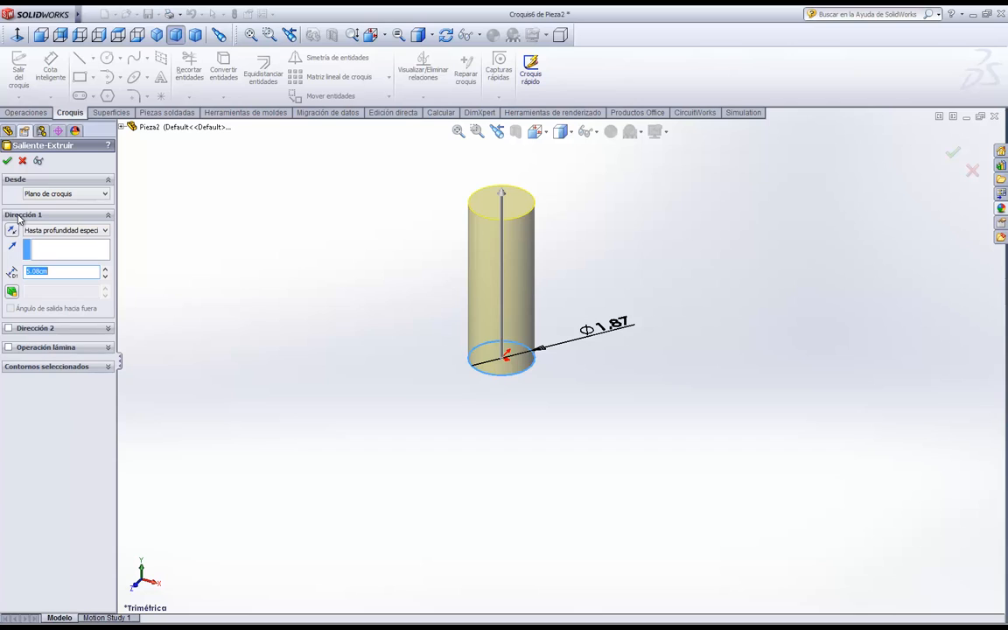
pyautogui.click(62, 273)
pyautogui.click(7, 161)
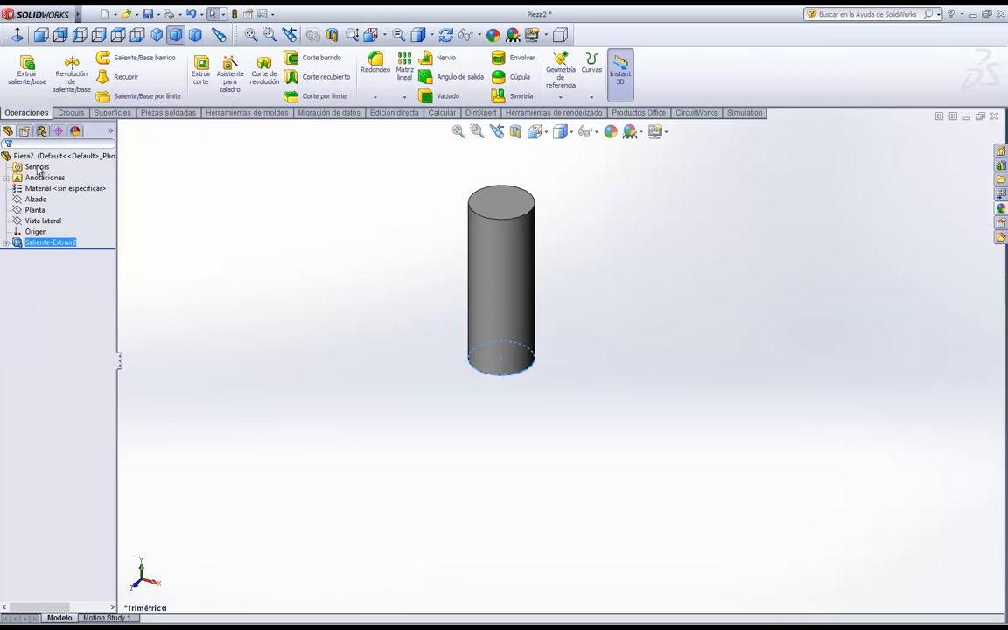
pyautogui.click(413, 386)
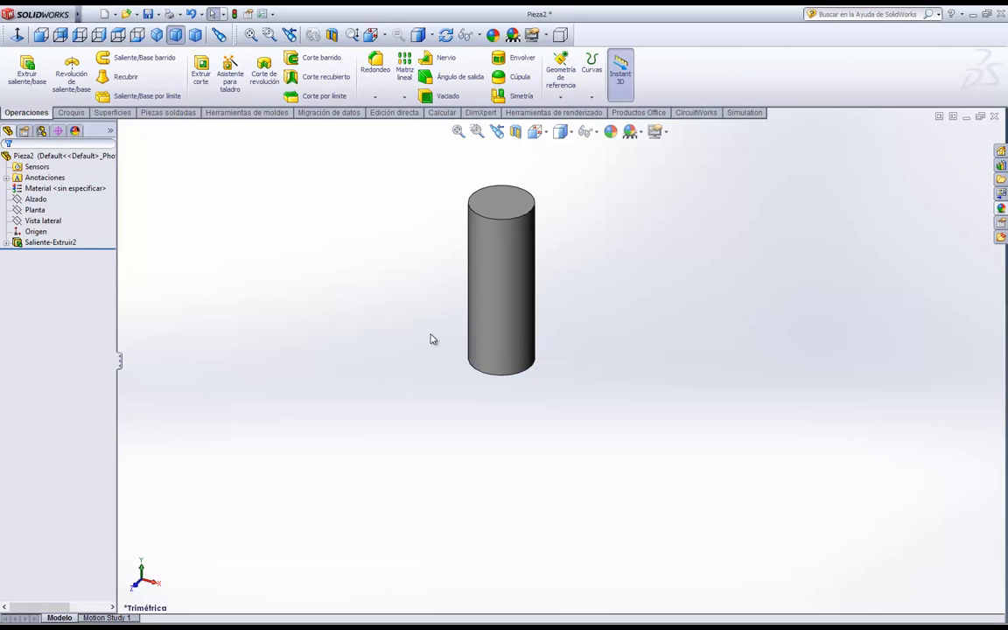
# Start a helix on the cylinder's bottom face, sketching its base circle from the origin out to the cylinder's edge.
pyautogui.press('f')
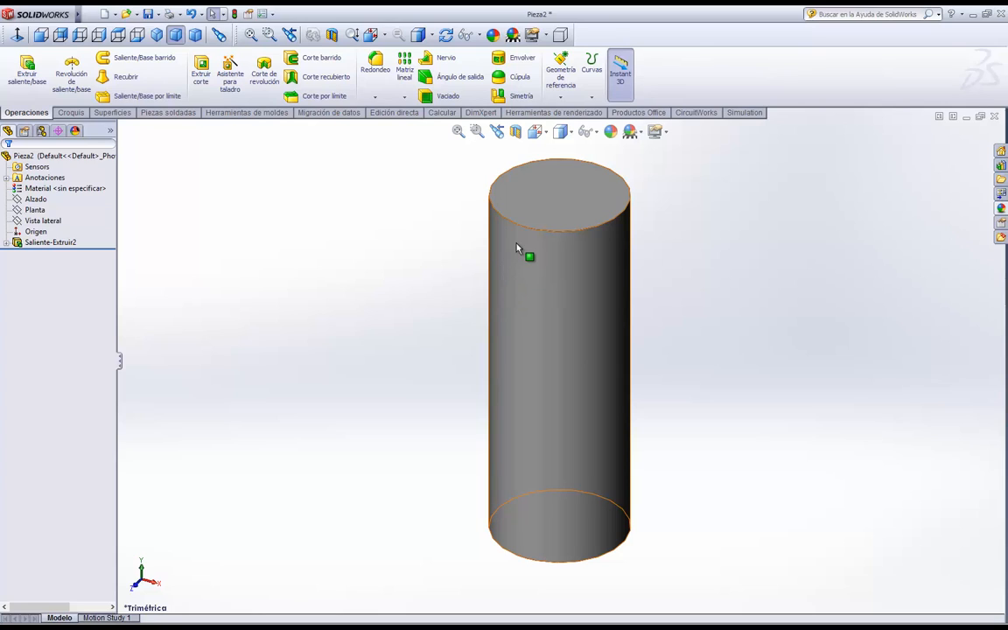
pyautogui.click(595, 72)
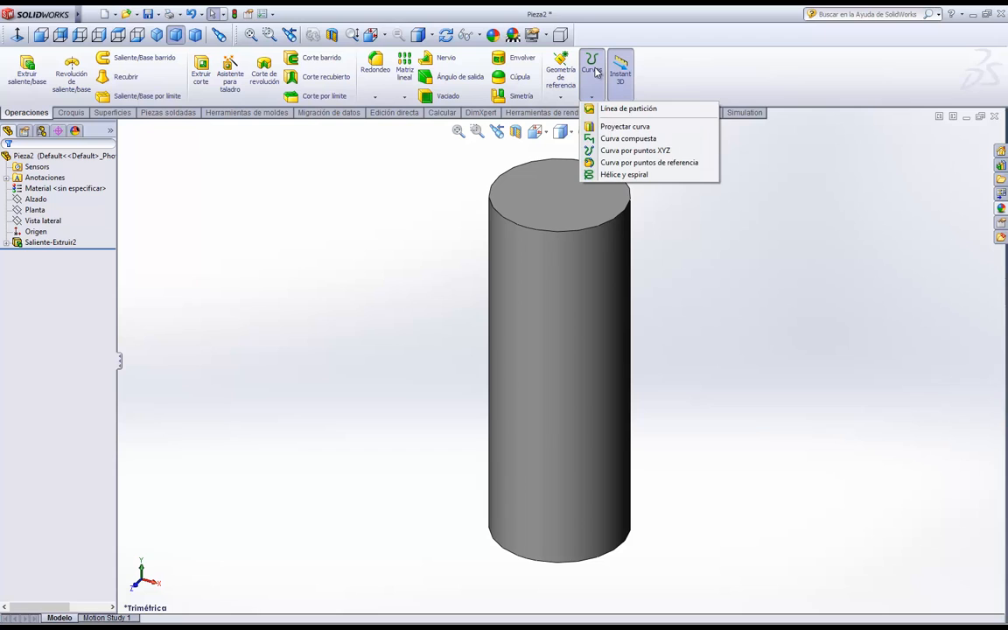
pyautogui.click(625, 175)
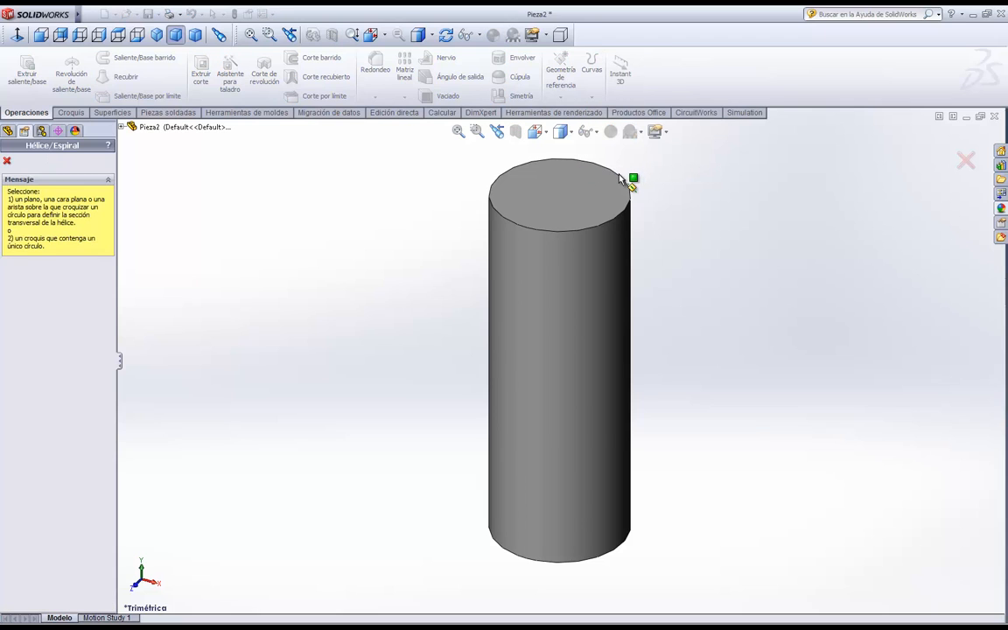
pyautogui.scroll(4, 376, 422)
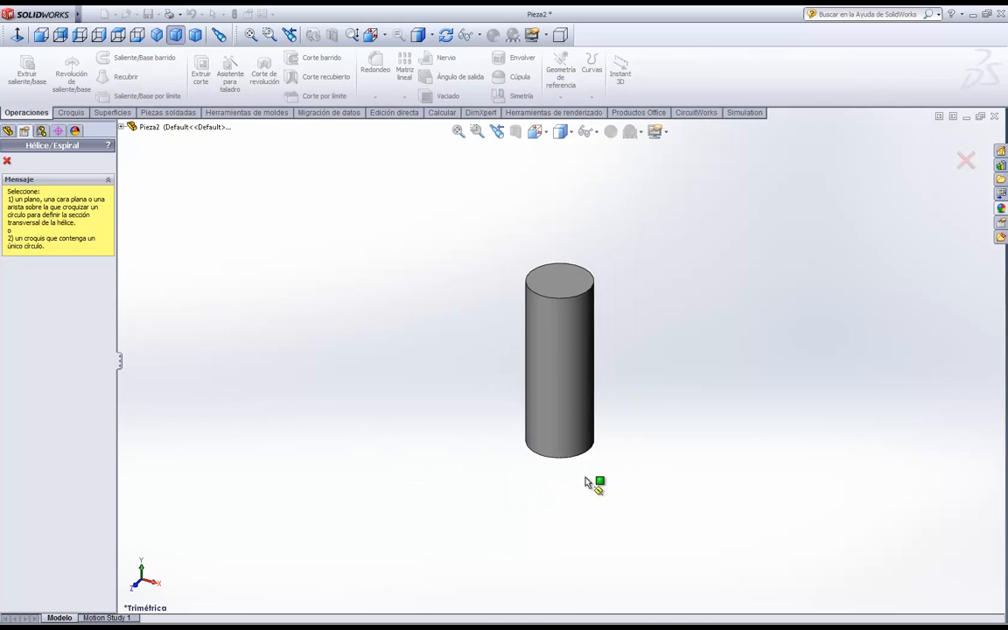
pyautogui.moveTo(547, 476); pyautogui.dragTo(593, 440, button='middle')
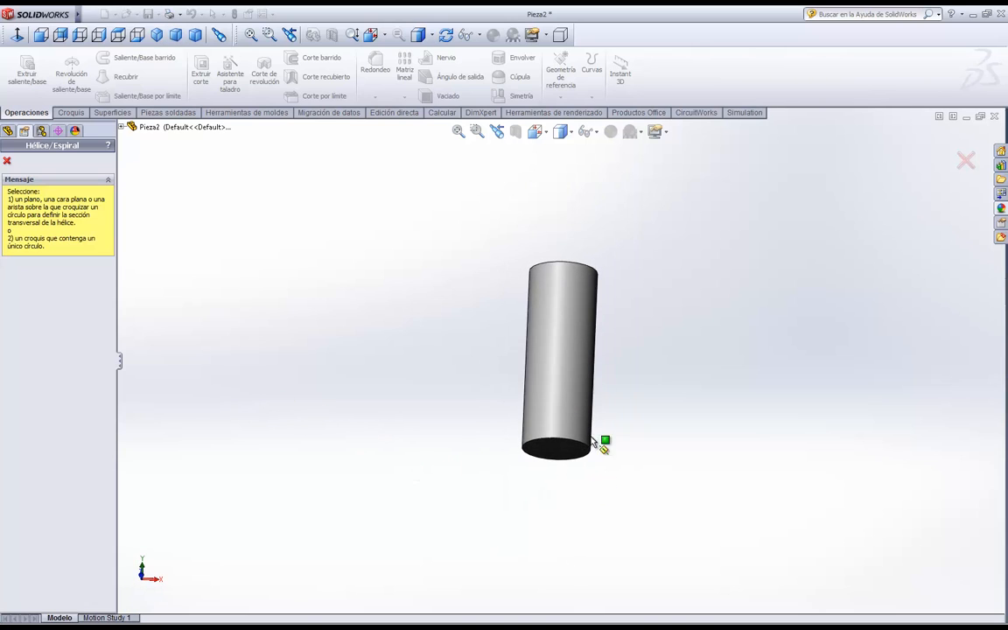
pyautogui.scroll(-5, 595, 444)
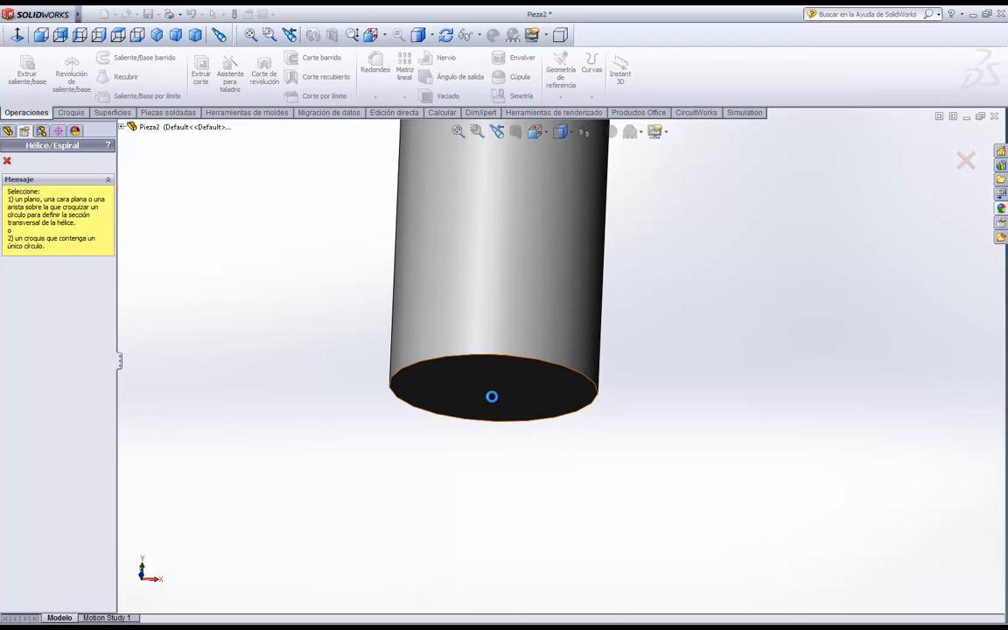
pyautogui.click(491, 401)
pyautogui.moveTo(327, 295); pyautogui.dragTo(300, 205, button='middle')
pyautogui.click(106, 58)
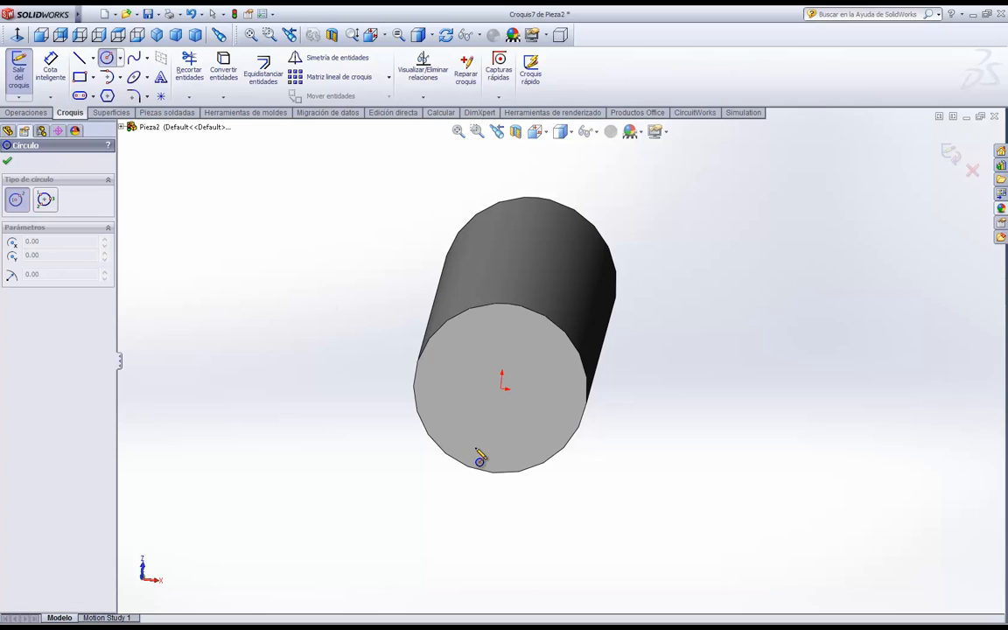
pyautogui.click(502, 385)
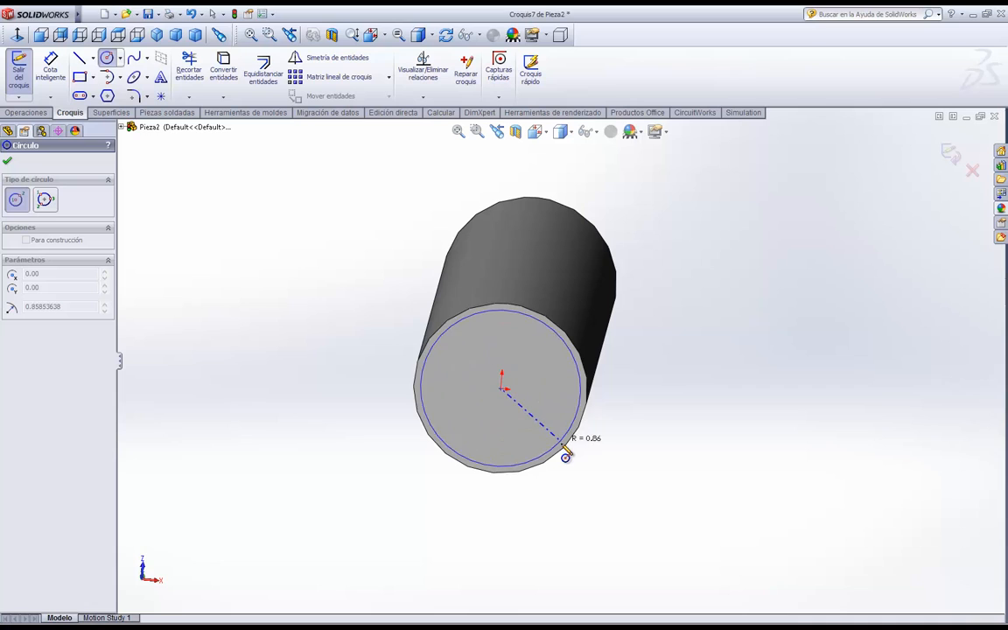
pyautogui.click(570, 458)
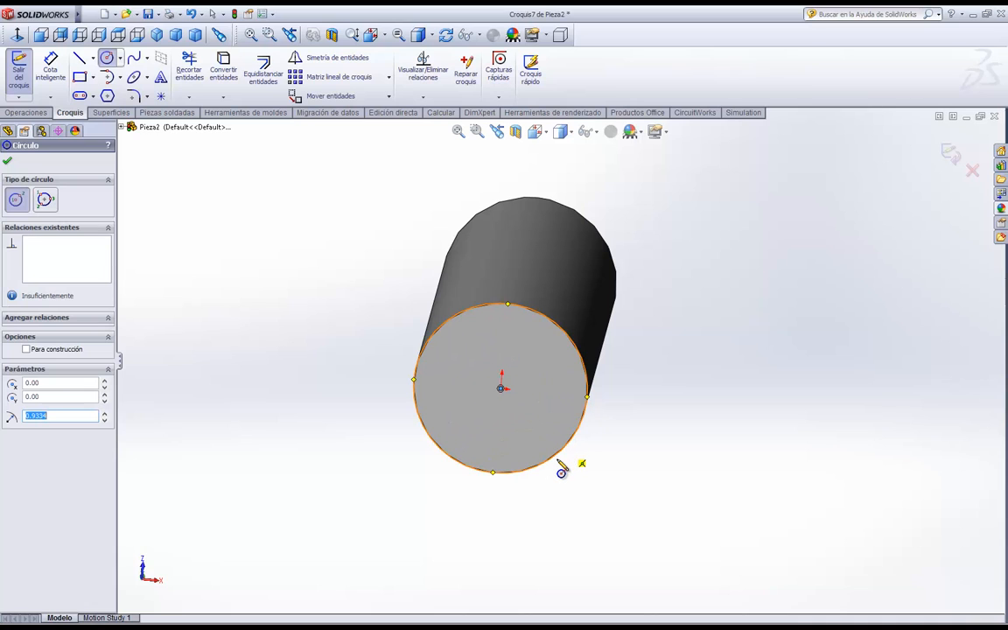
pyautogui.click(20, 73)
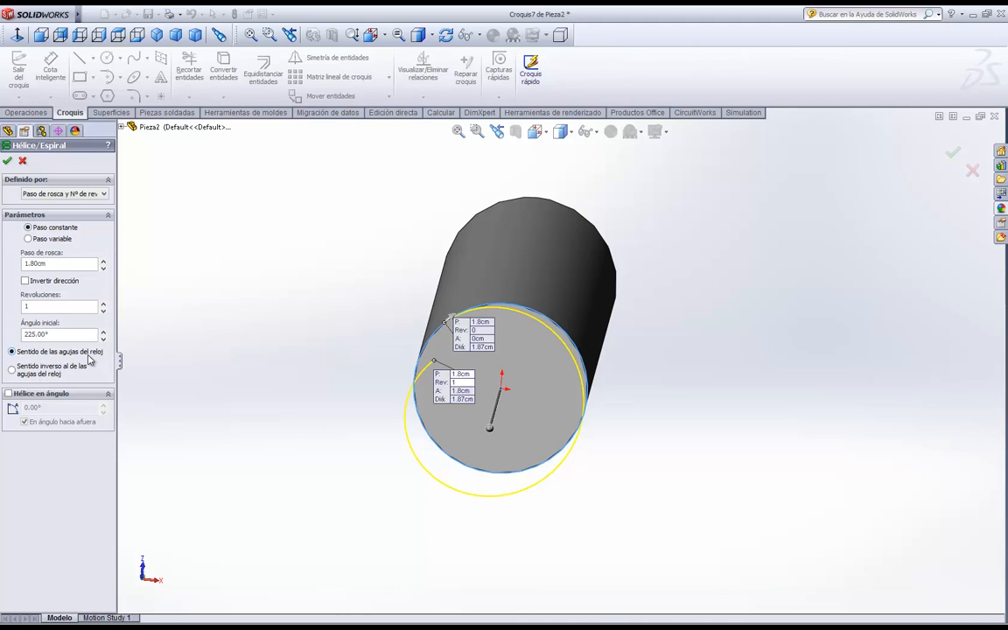
# Create the helix with a 0.508 cm pitch, 10 revolutions, a 0° start angle and reversed direction along the cylinder.
pyautogui.doubleClick(73, 264)
pyautogui.write('0.508')
pyautogui.press('Return')
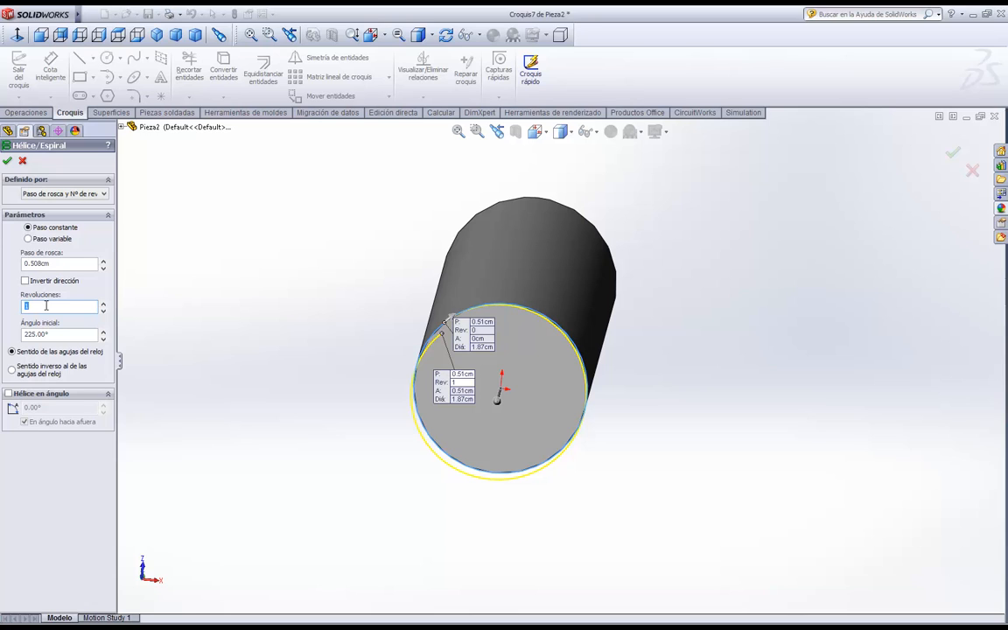
pyautogui.press('Return')
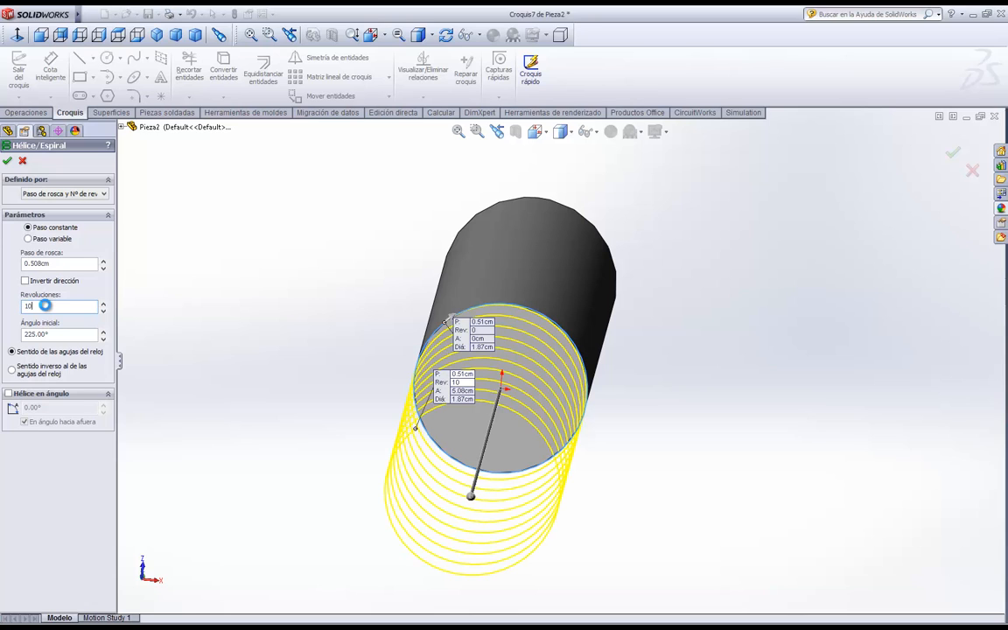
pyautogui.click(54, 334)
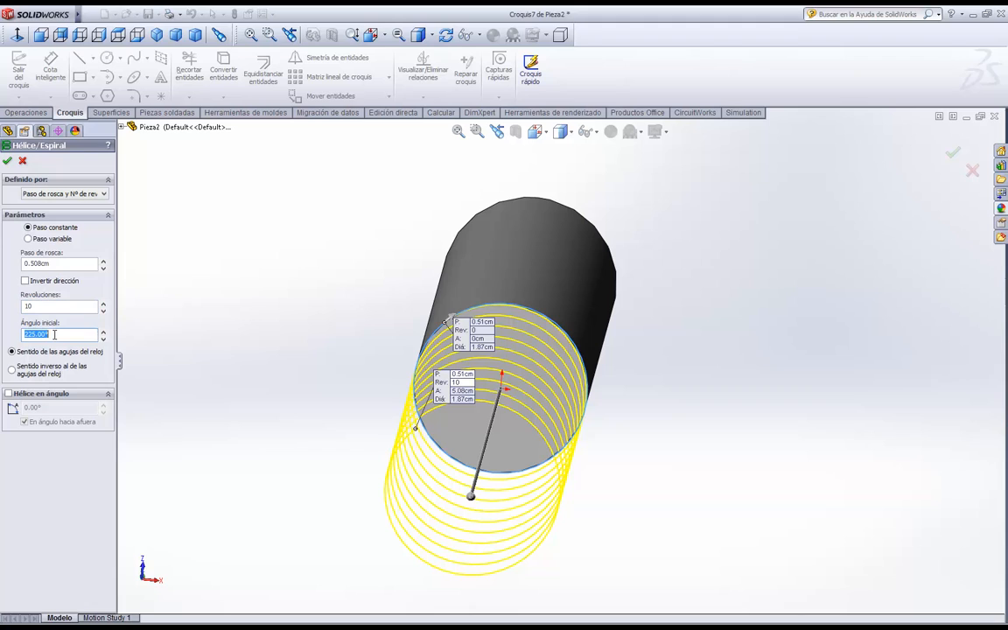
pyautogui.write('0')
pyautogui.press('Return')
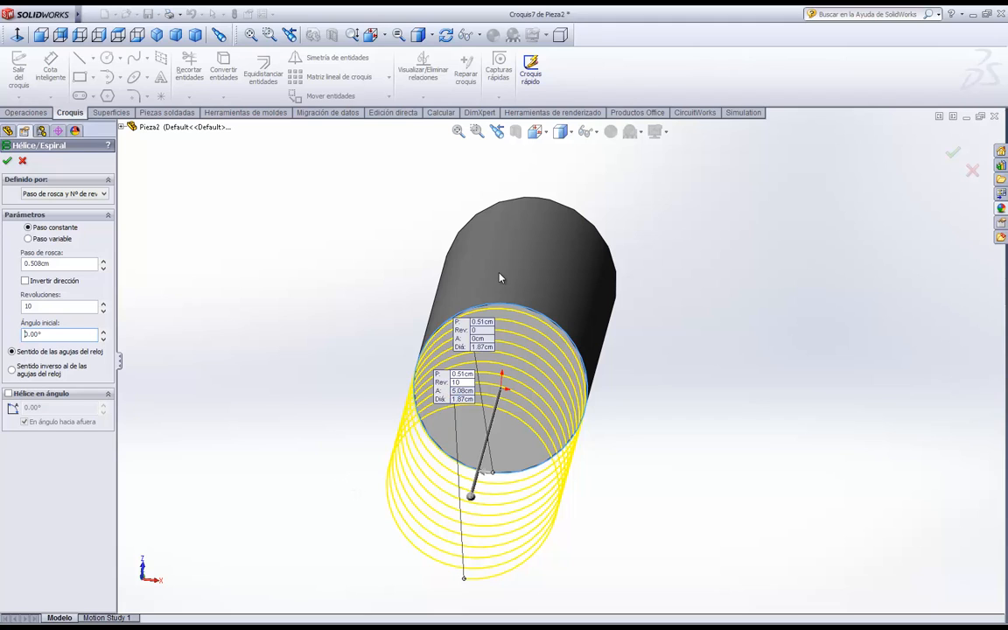
pyautogui.click(26, 281)
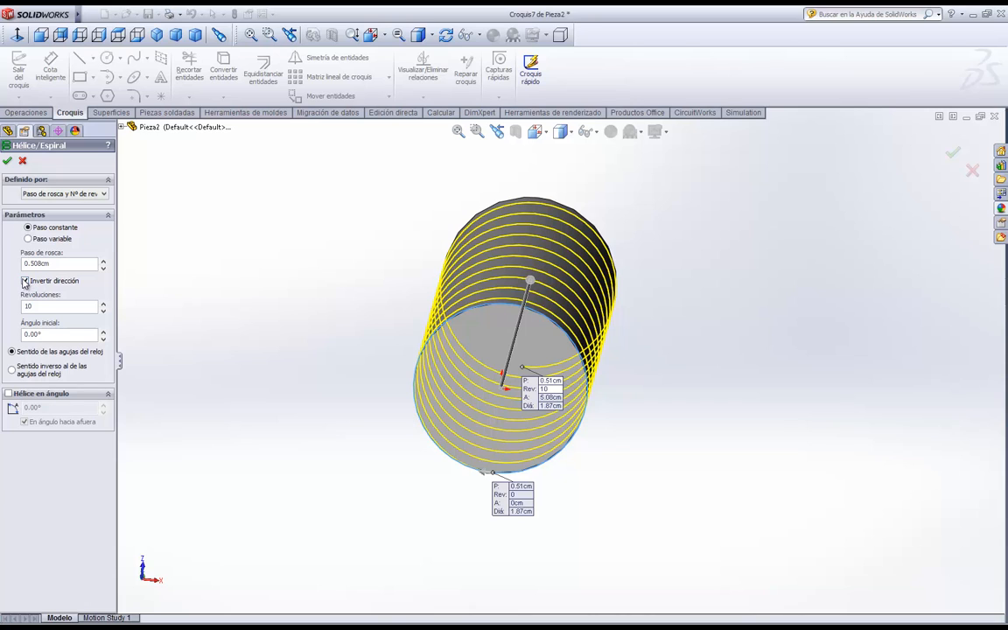
pyautogui.click(7, 162)
# Start a new sketch on the Vista lateral plane and face it in the right-side view.
pyautogui.moveTo(327, 371); pyautogui.dragTo(294, 187, button='middle')
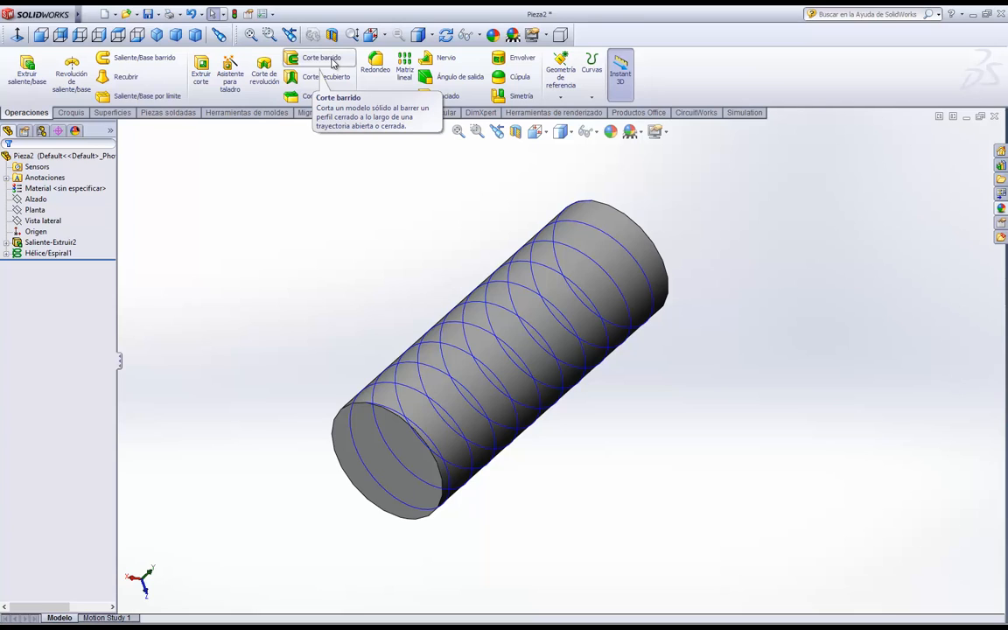
pyautogui.click(73, 113)
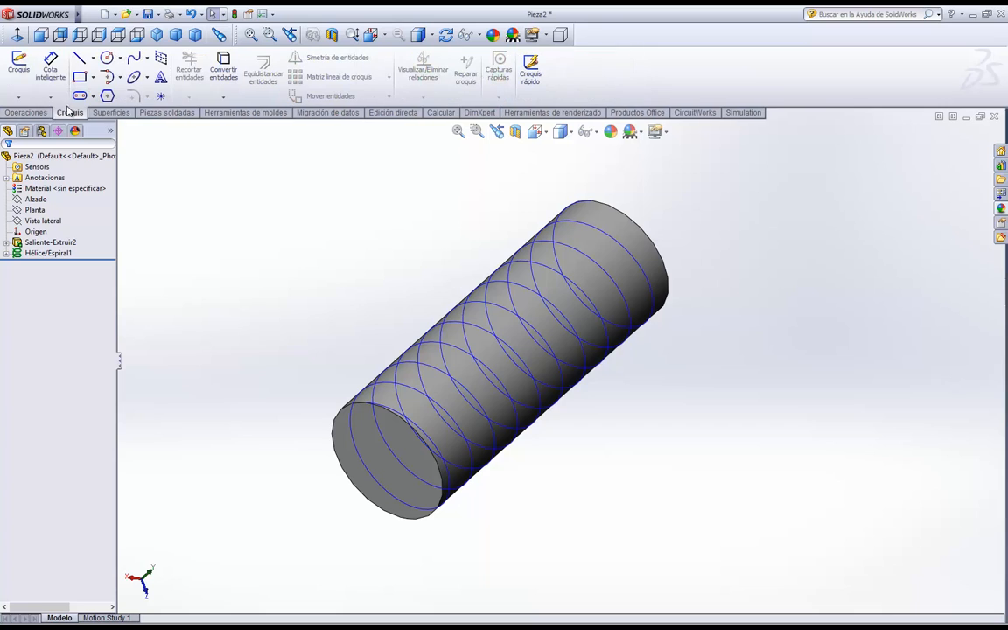
pyautogui.click(19, 68)
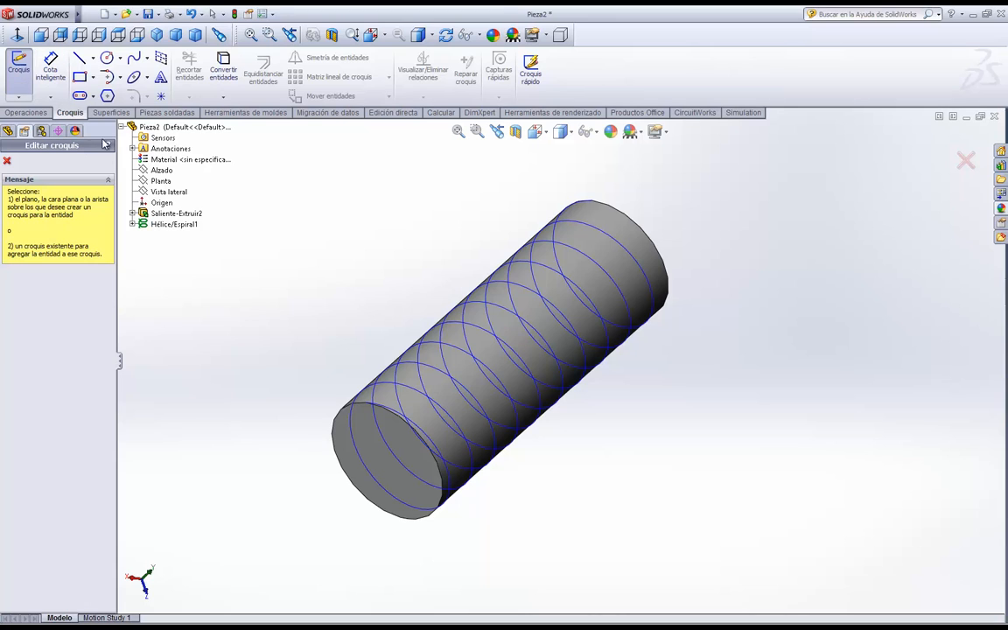
pyautogui.click(167, 194)
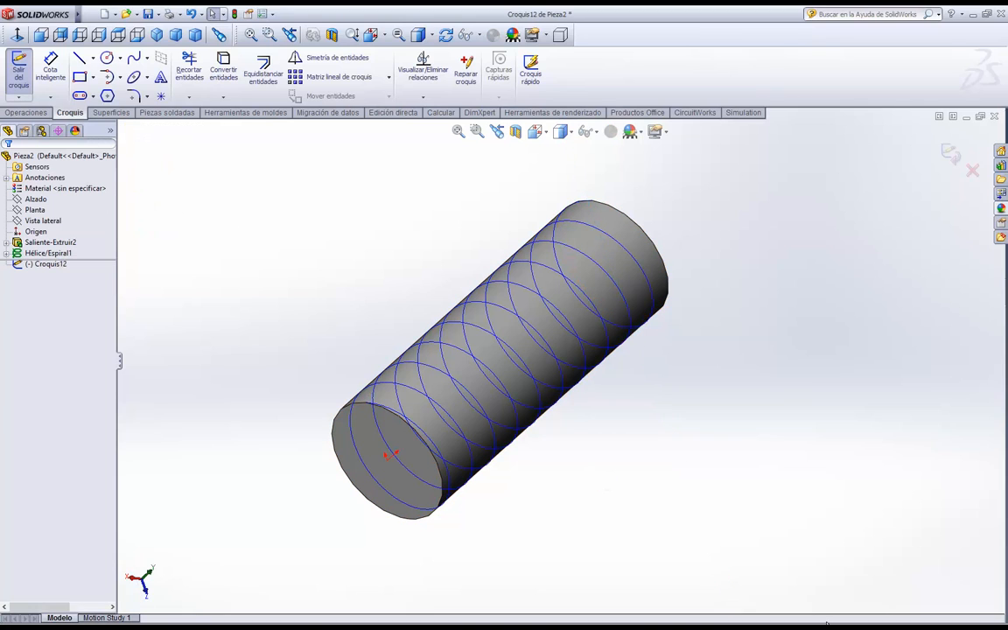
pyautogui.click(536, 131)
pyautogui.click(623, 196)
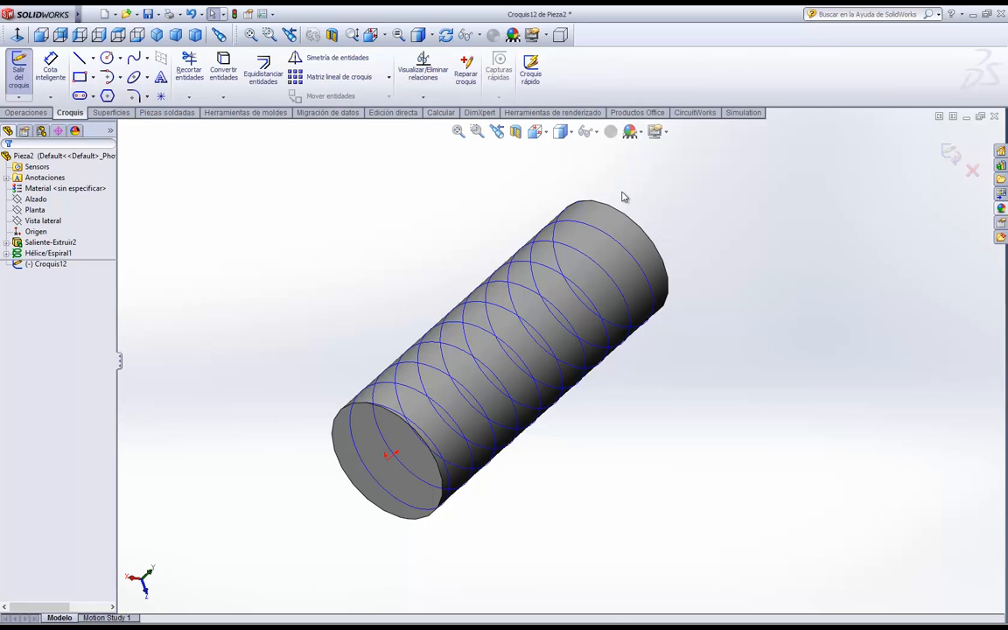
# Sketch a vertical line just outside the cylinder's side, spanning above and below its bottom edge near the helix start.
pyautogui.scroll(-6, 623, 536)
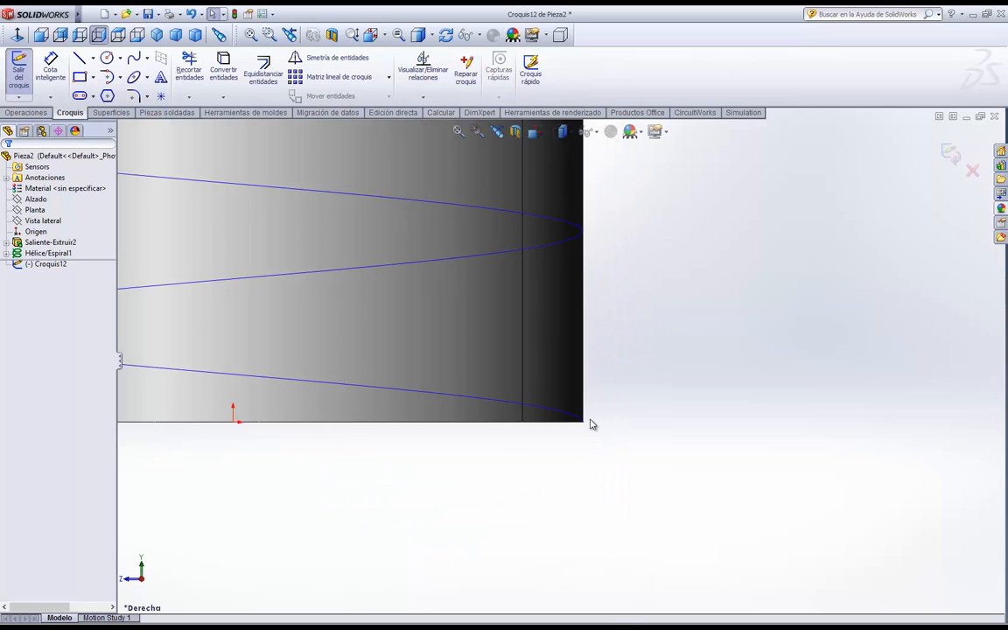
pyautogui.click(80, 57)
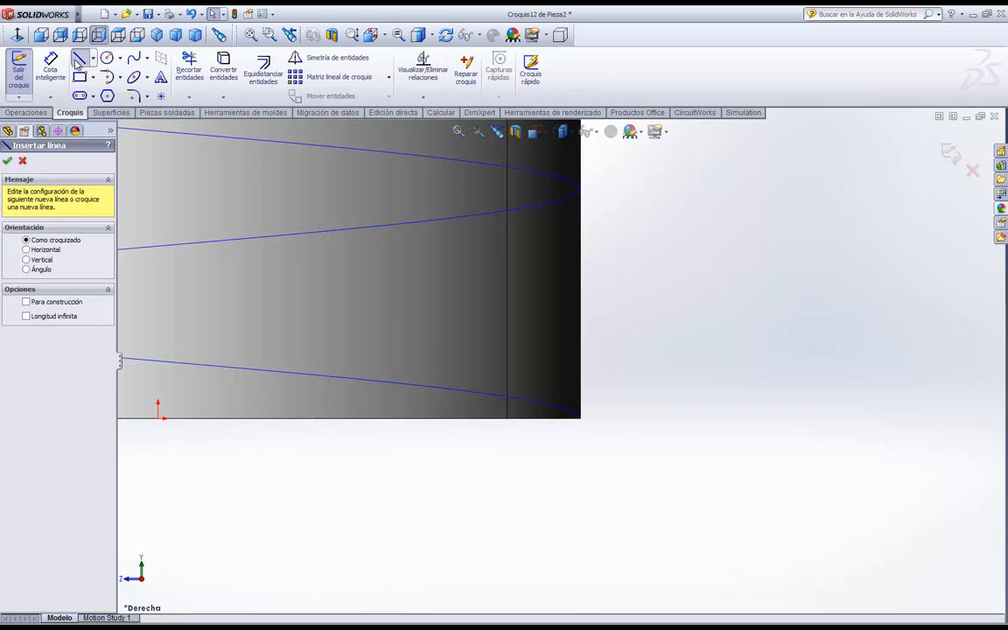
pyautogui.click(597, 355)
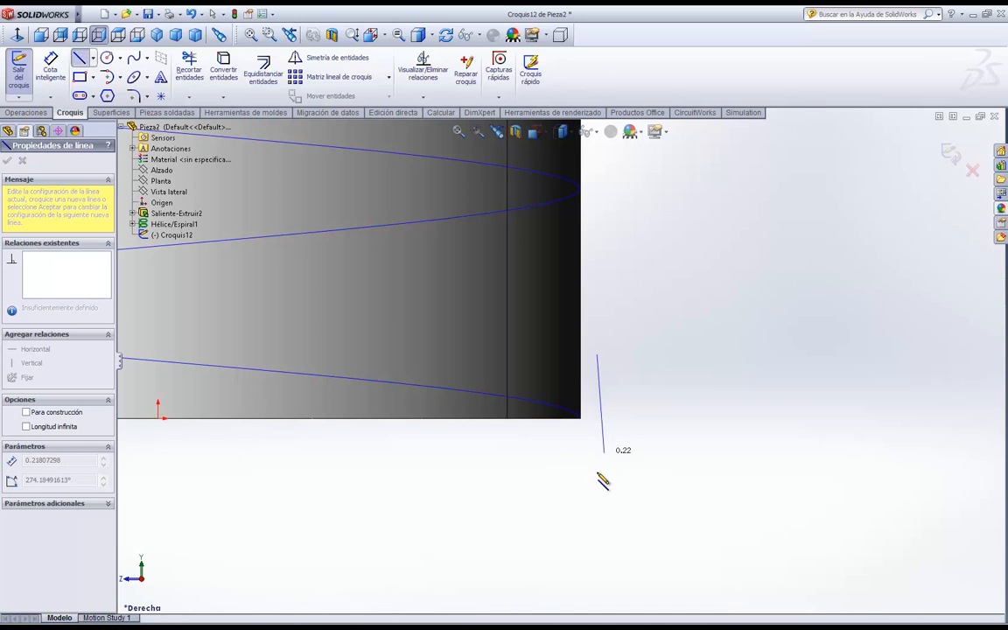
pyautogui.click(596, 494)
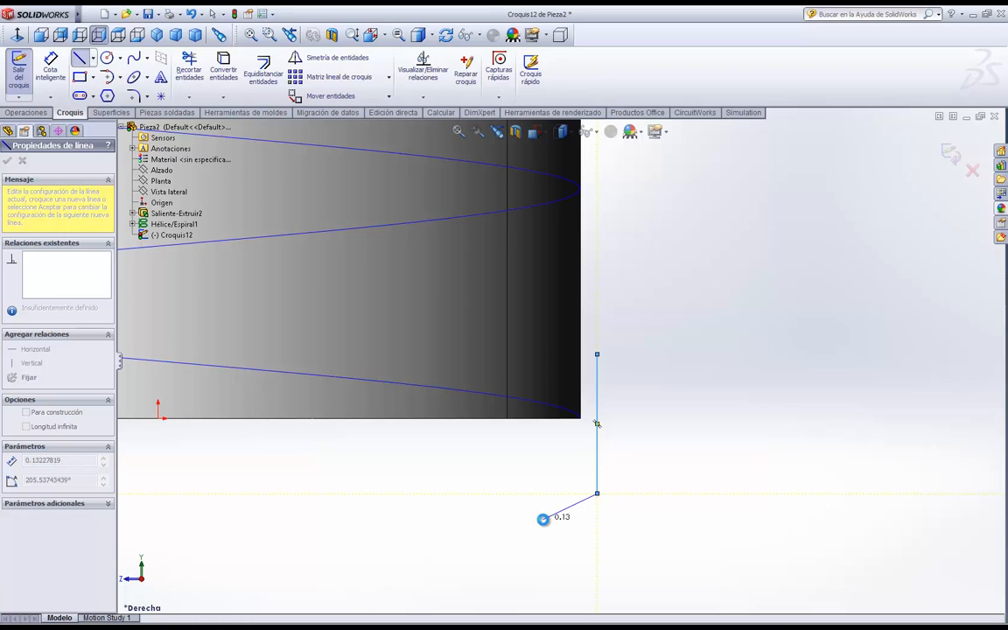
pyautogui.press('Escape')
pyautogui.press('Escape')
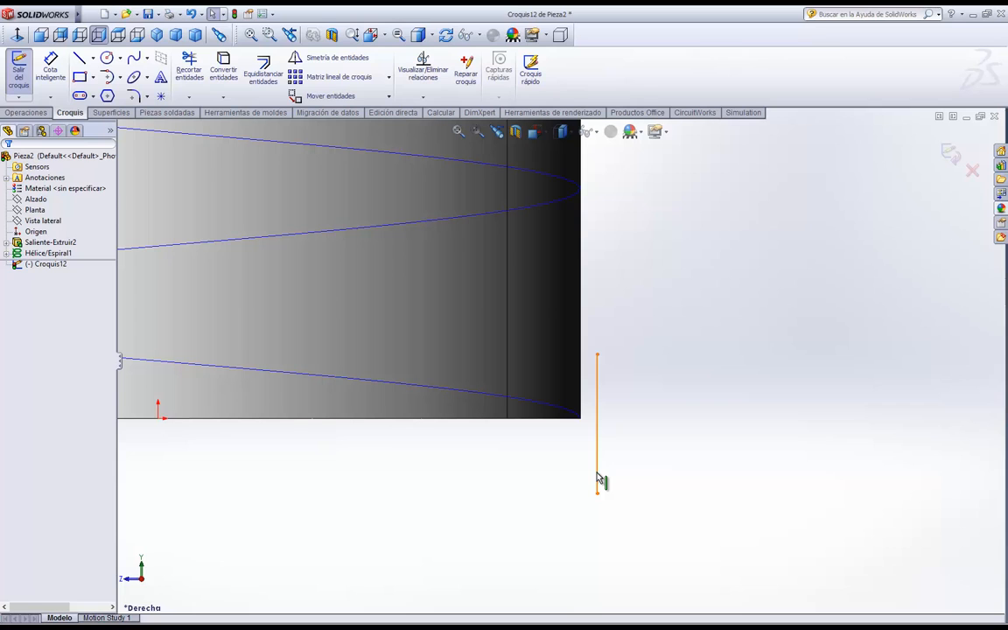
# Add a midpoint relation between the vertical line and the cylinder's bottom corner vertex at the helix start.
pyautogui.click(413, 98)
pyautogui.click(442, 120)
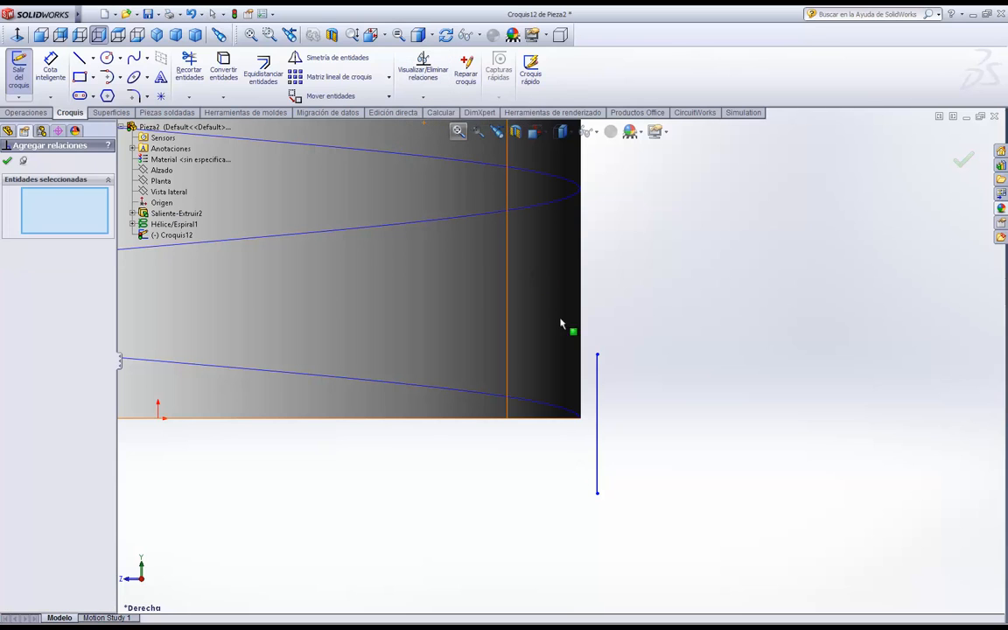
pyautogui.click(598, 459)
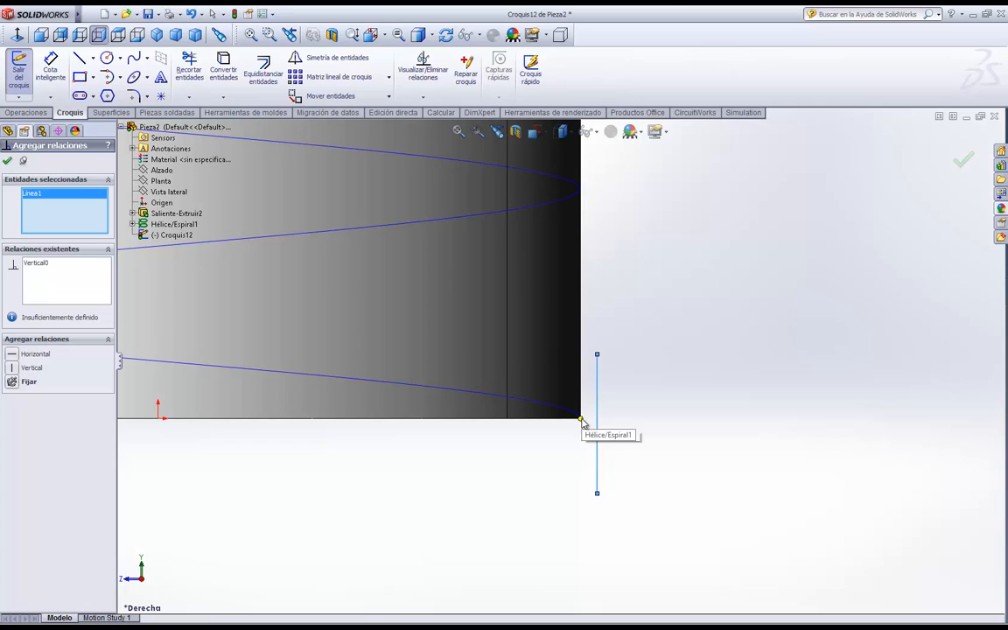
pyautogui.click(580, 418)
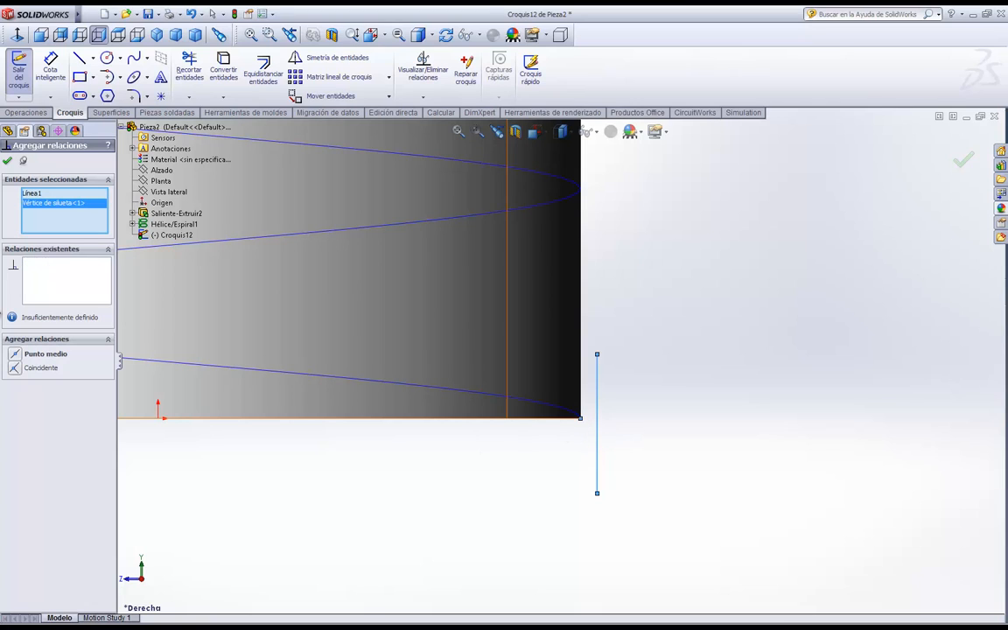
pyautogui.click(16, 355)
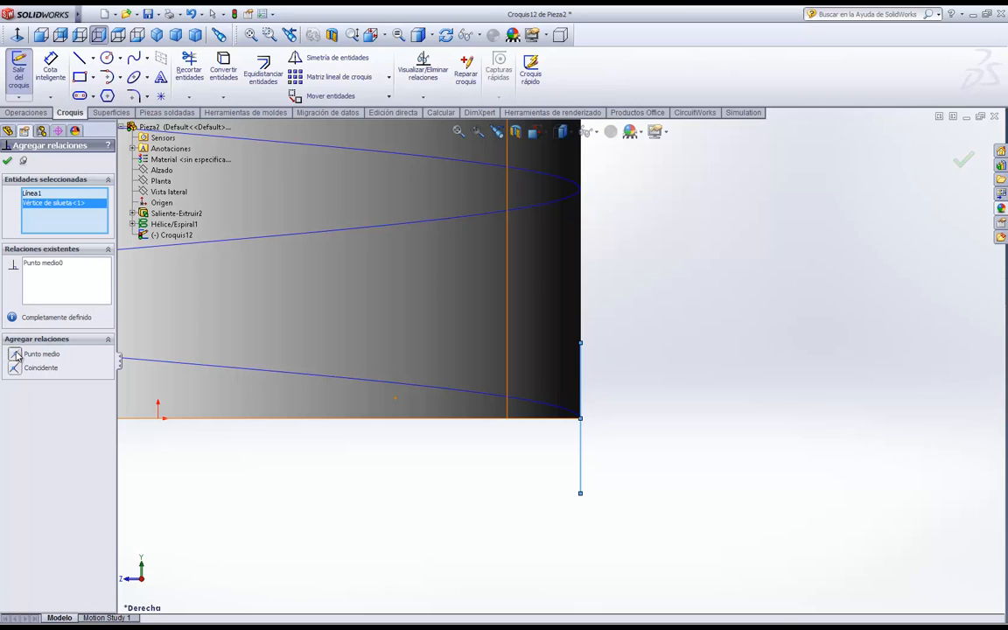
pyautogui.click(7, 161)
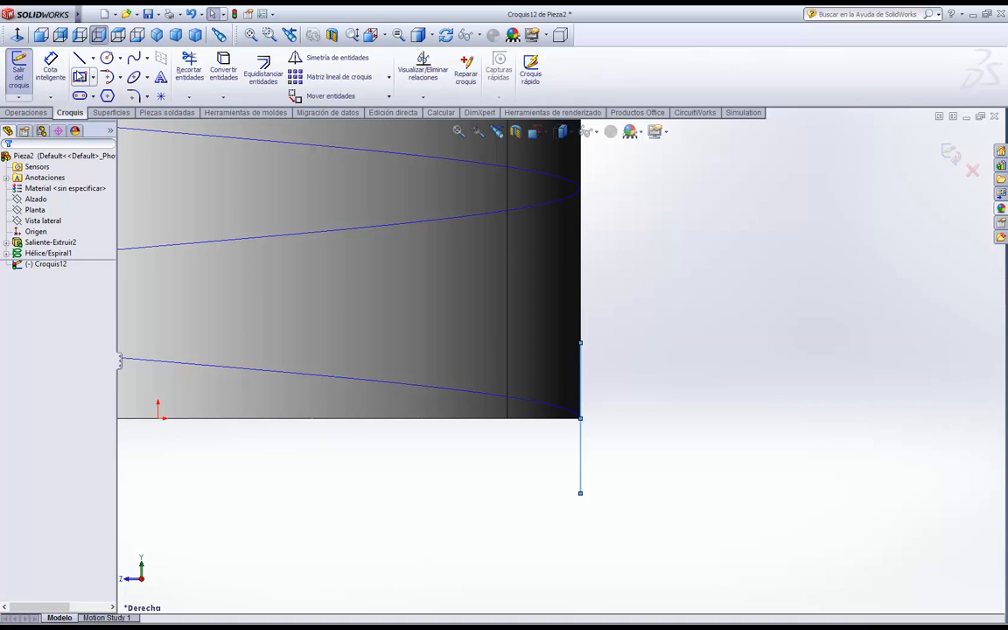
# Close the trapezoidal thread profile inside the cylinder with two sloped lines and an inner vertical line about 0.16 cm long.
pyautogui.click(79, 58)
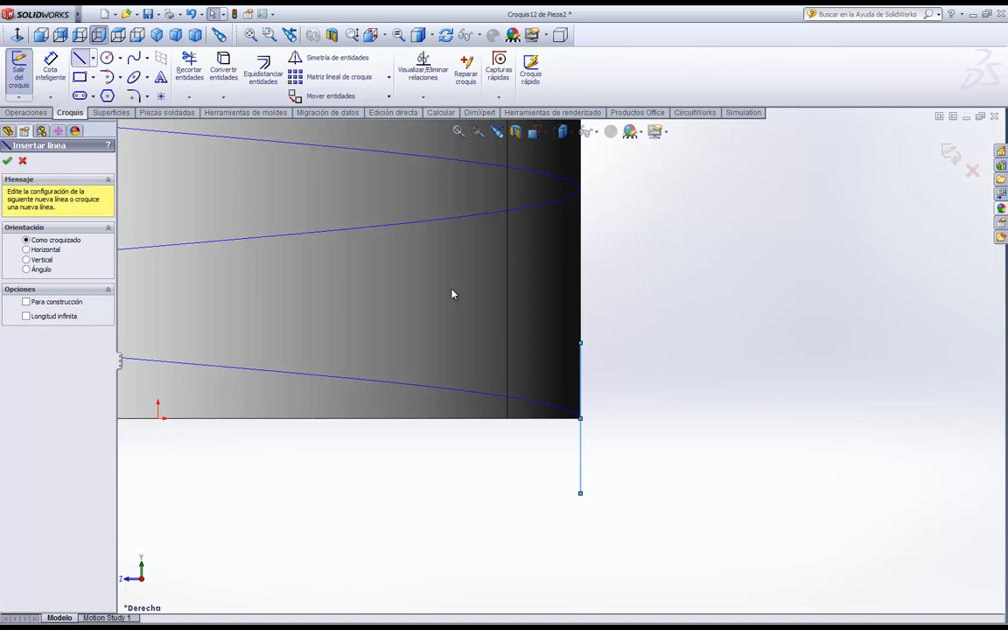
pyautogui.click(581, 343)
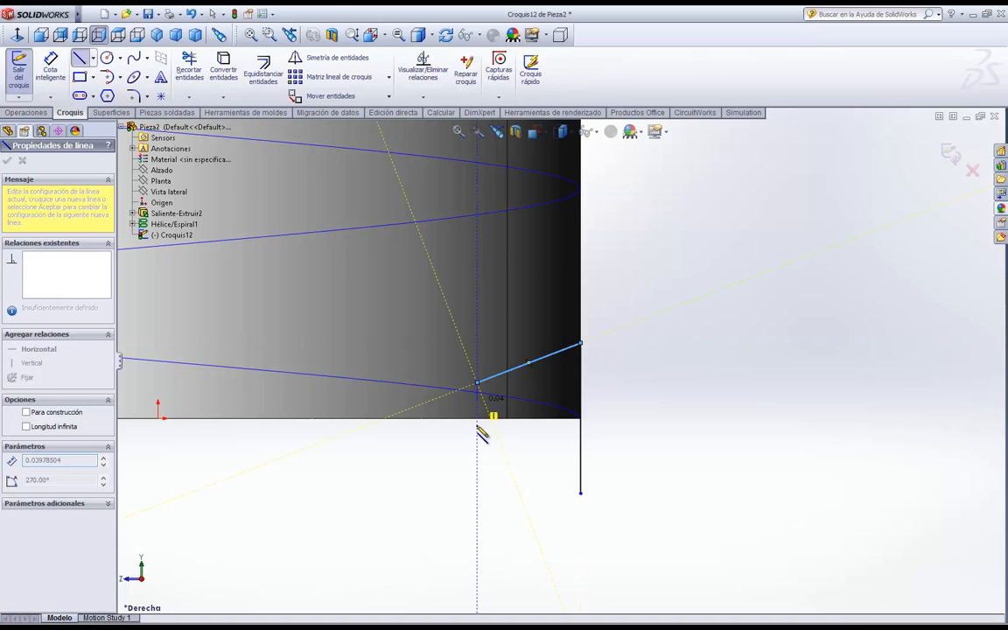
pyautogui.click(476, 383)
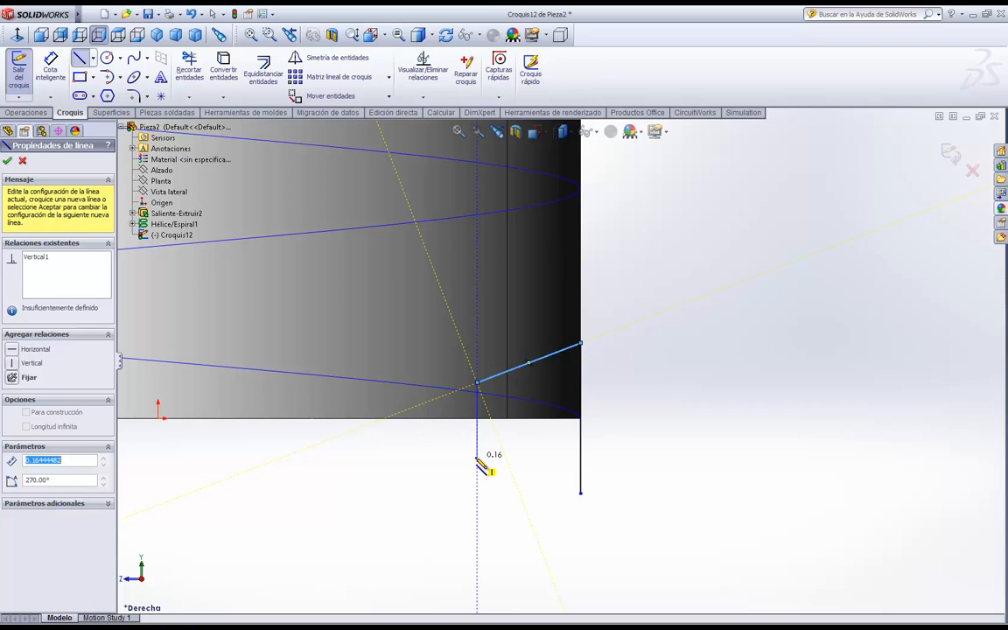
pyautogui.click(477, 456)
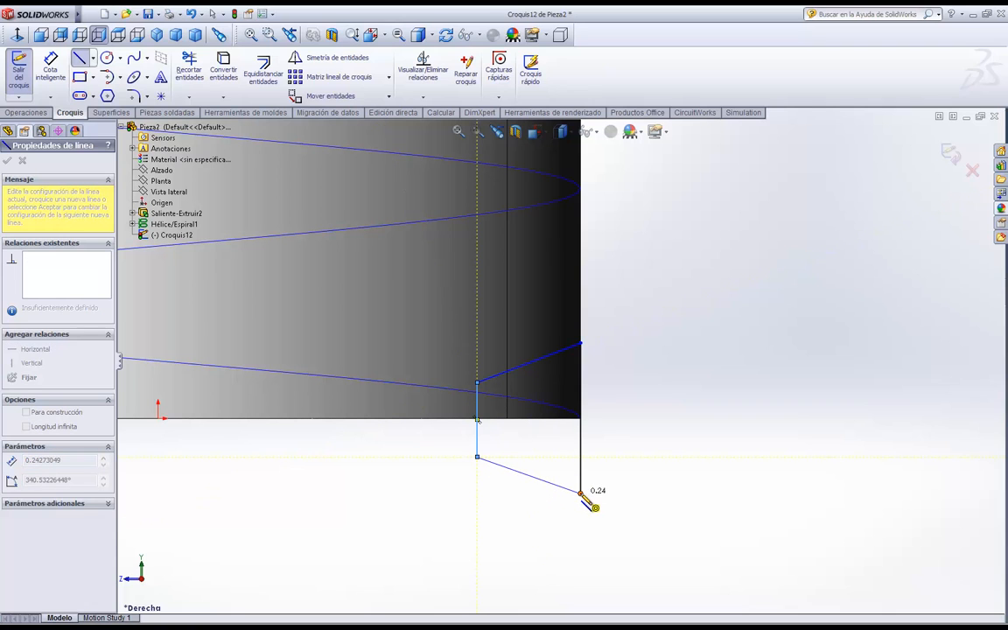
pyautogui.click(581, 494)
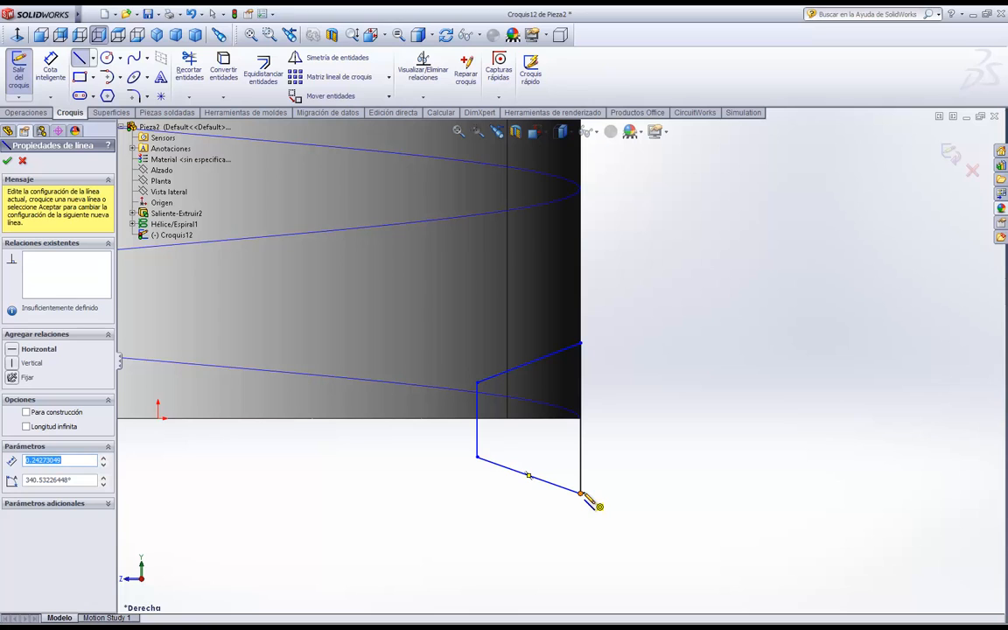
# Dimension the profile's inner vertical side and set its length to 0.133277 cm.
pyautogui.click(51, 66)
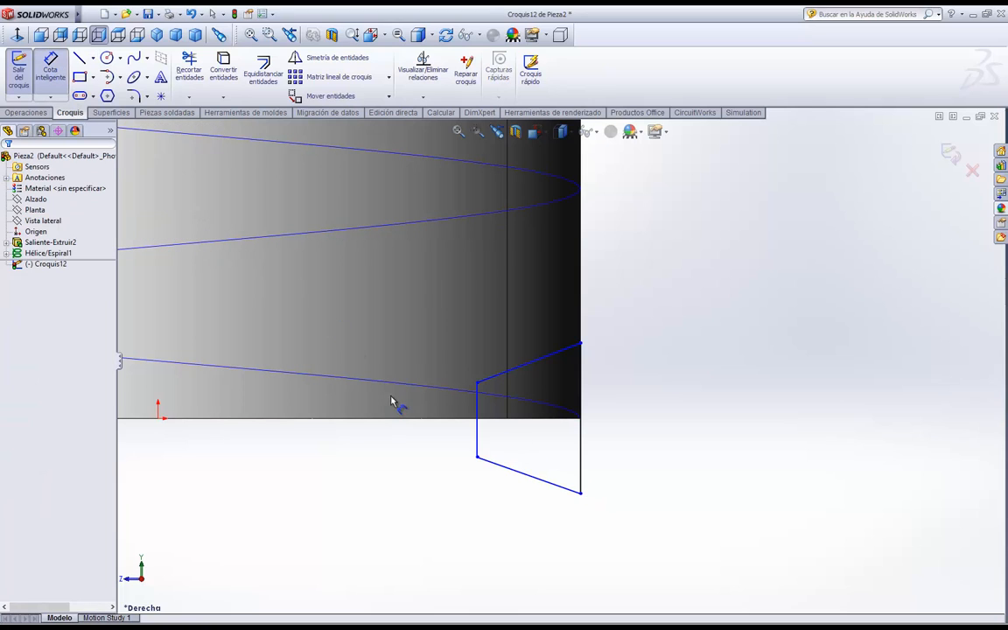
pyautogui.click(477, 448)
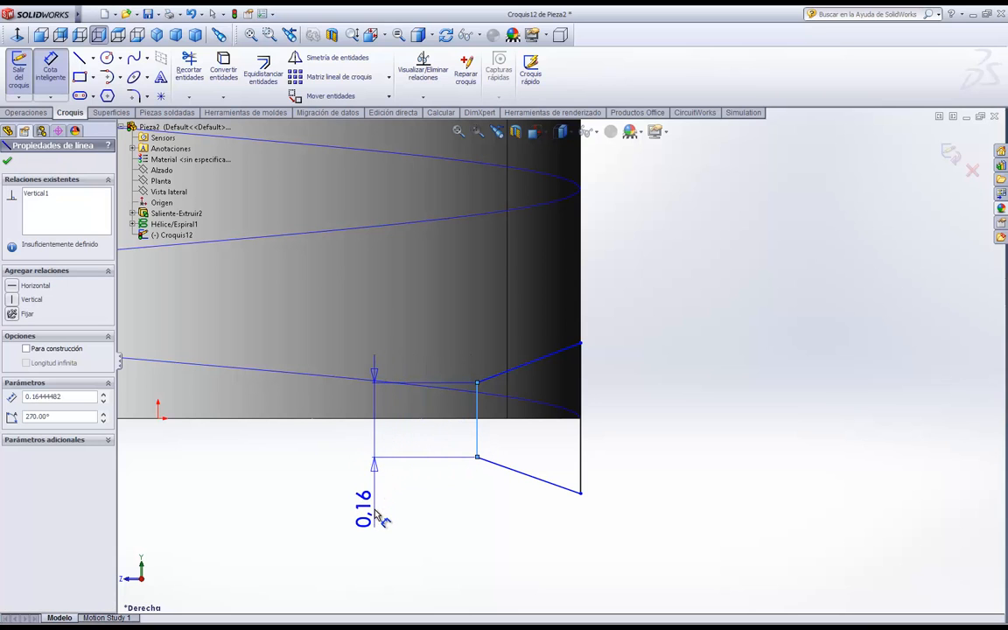
pyautogui.click(377, 506)
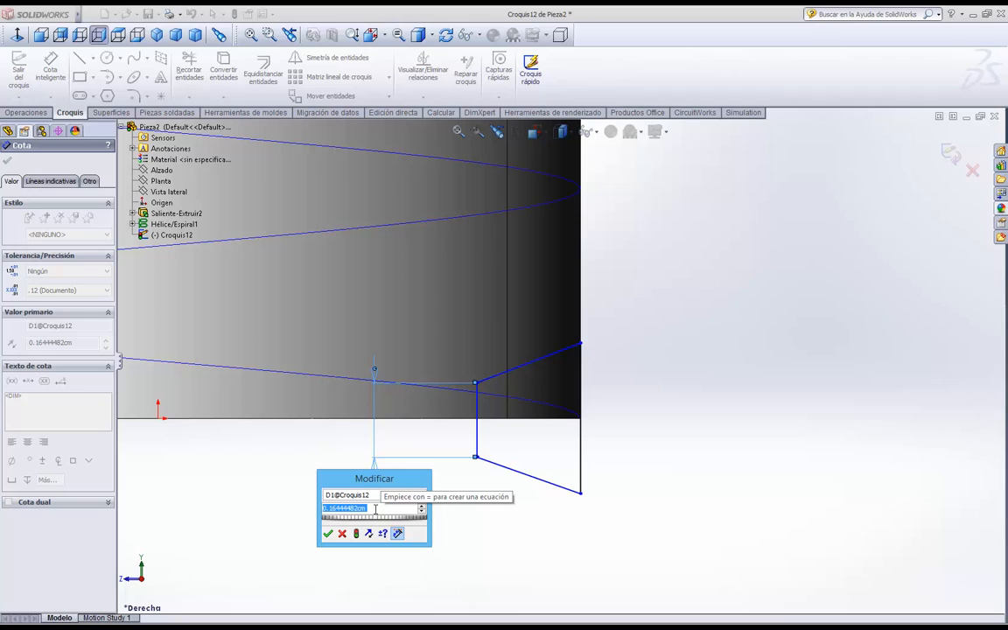
pyautogui.write('0.')
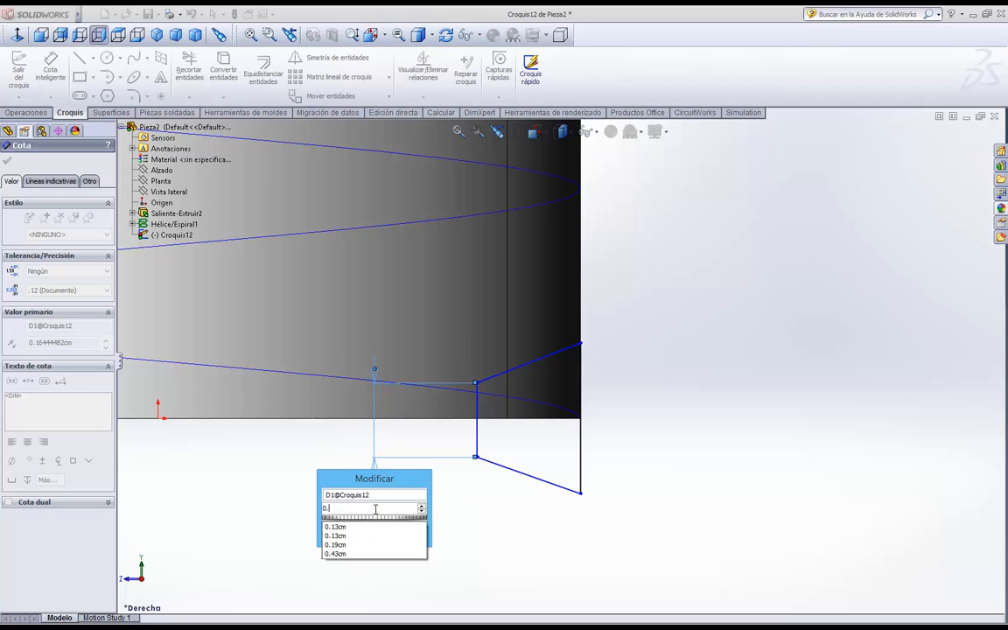
pyautogui.write('133277')
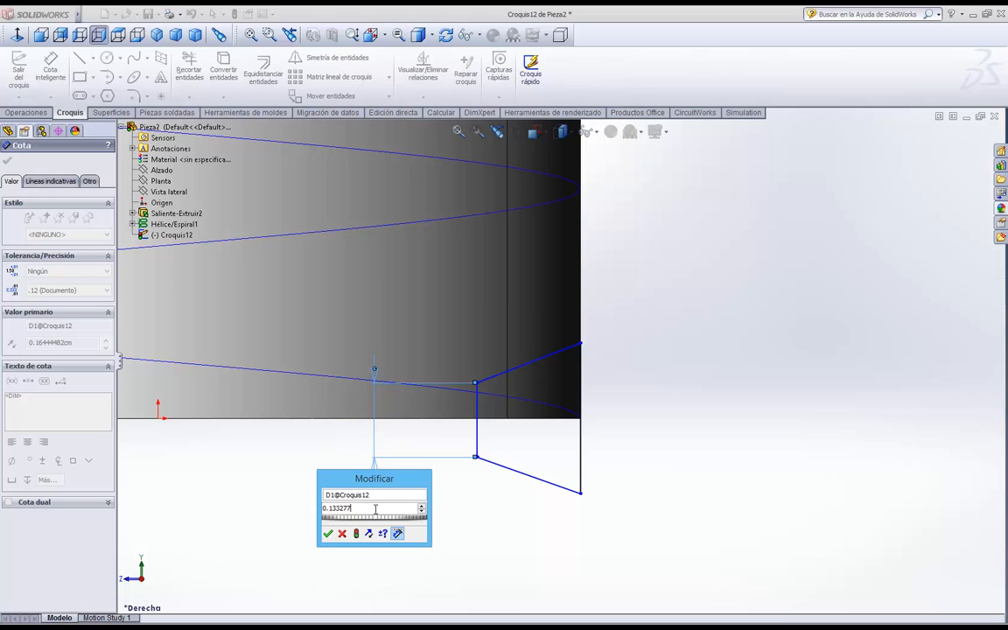
pyautogui.click(331, 534)
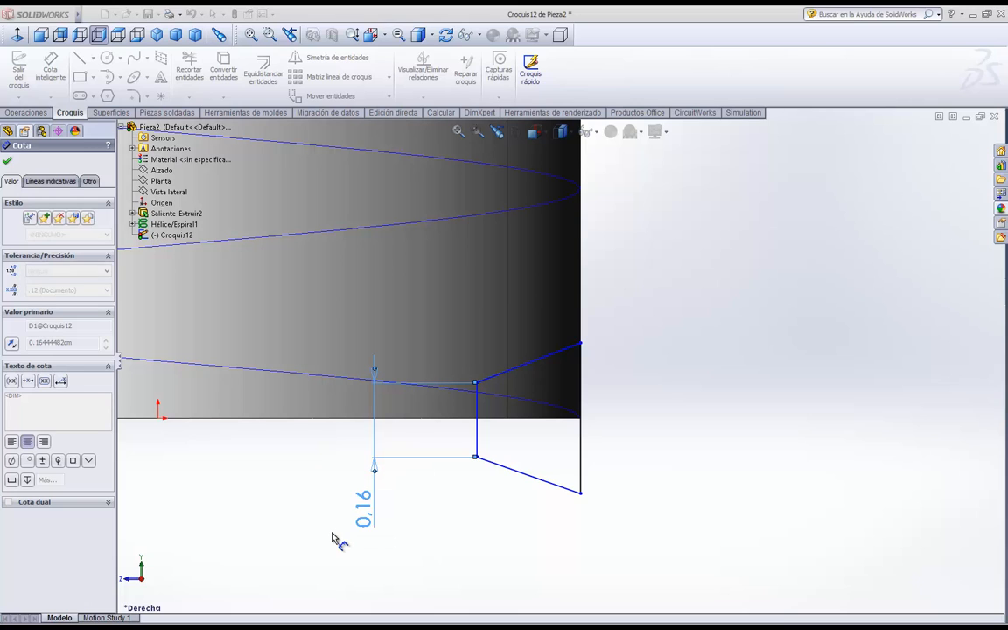
pyautogui.press('Escape')
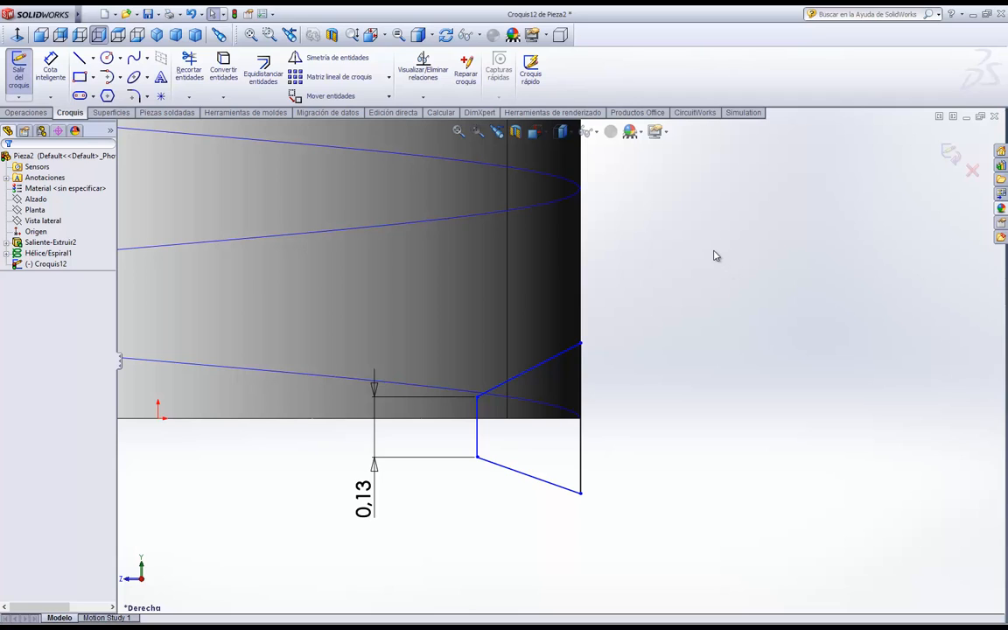
# Add a horizontal relation between the midpoints of the profile's inner and outer vertical sides.
pyautogui.click(512, 210)
pyautogui.click(424, 97)
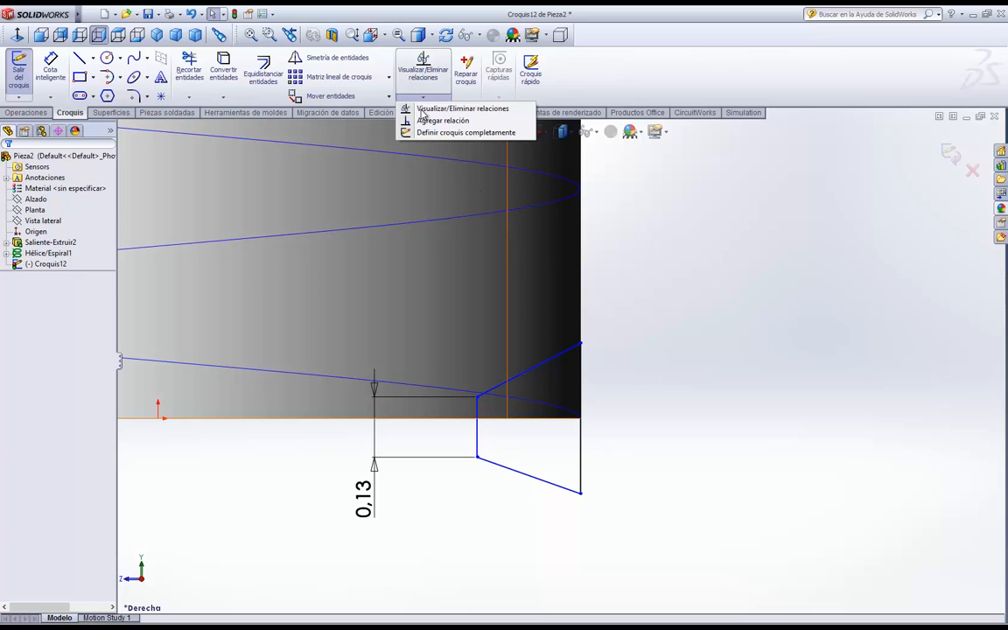
pyautogui.click(403, 110)
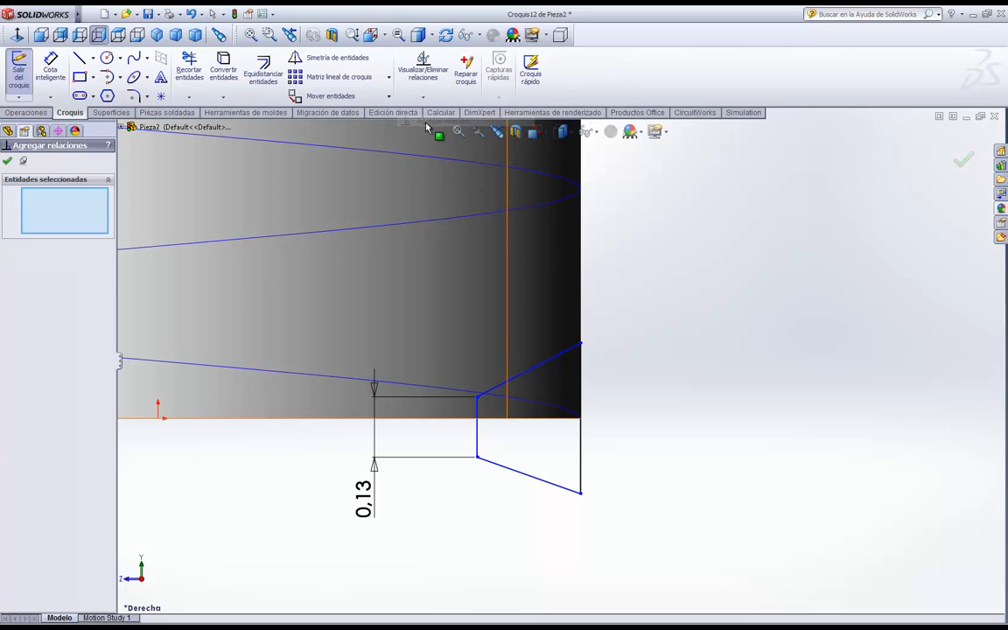
pyautogui.rightClick(477, 445)
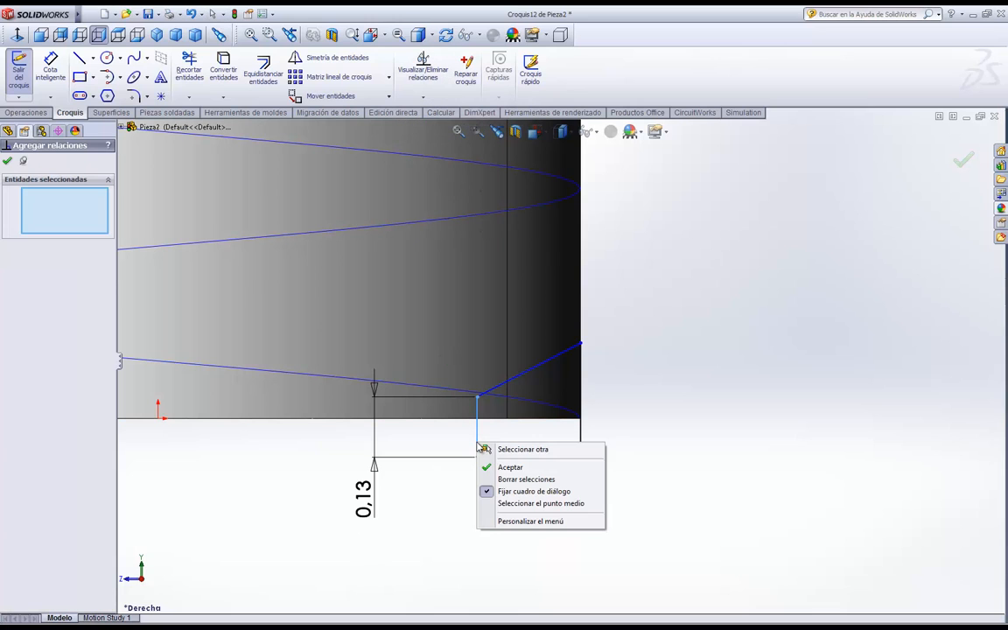
pyautogui.click(538, 503)
pyautogui.rightClick(580, 451)
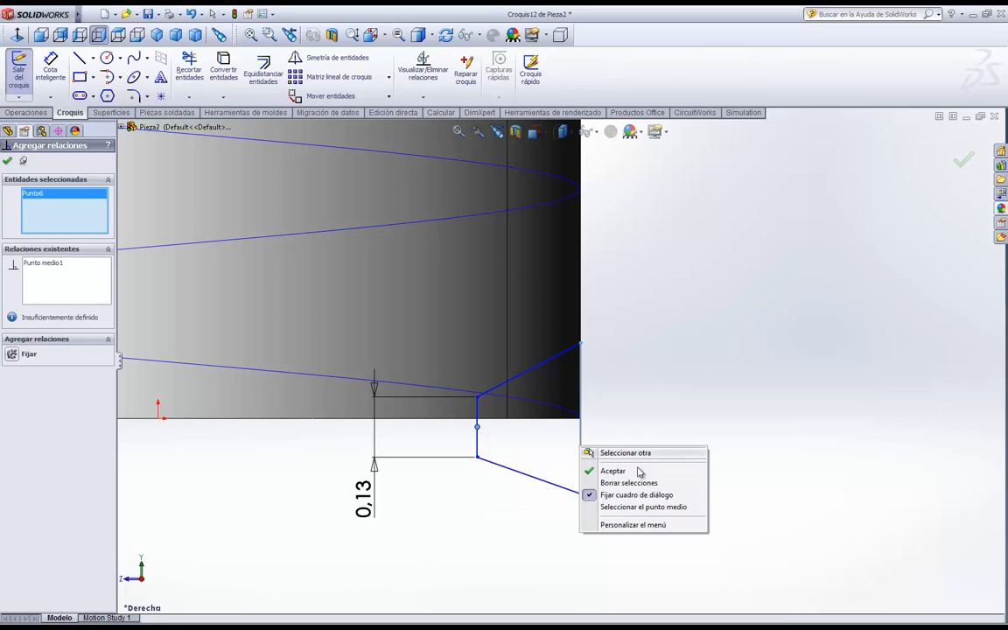
pyautogui.click(646, 511)
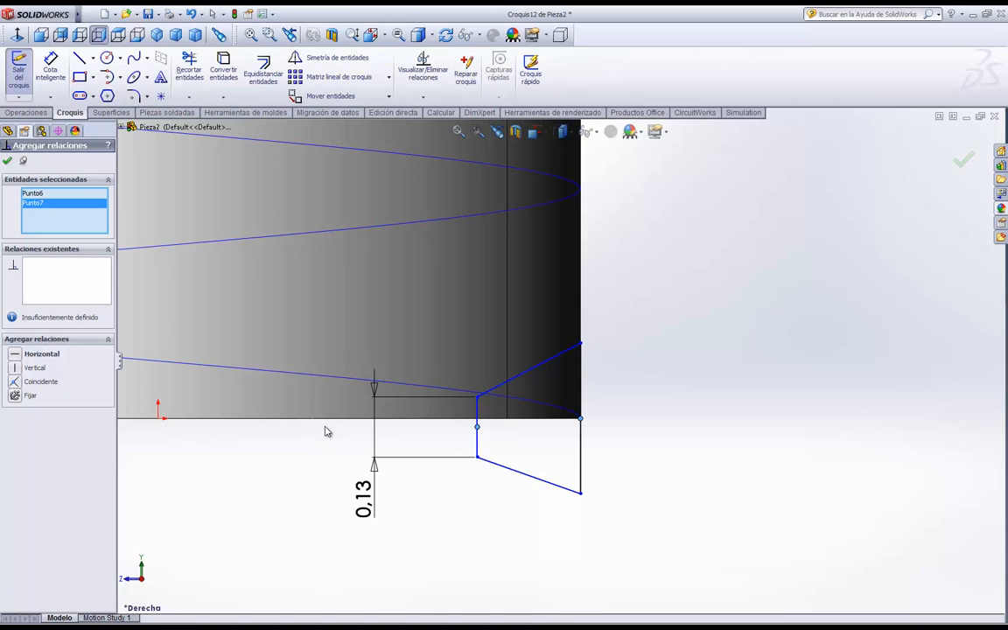
pyautogui.click(15, 355)
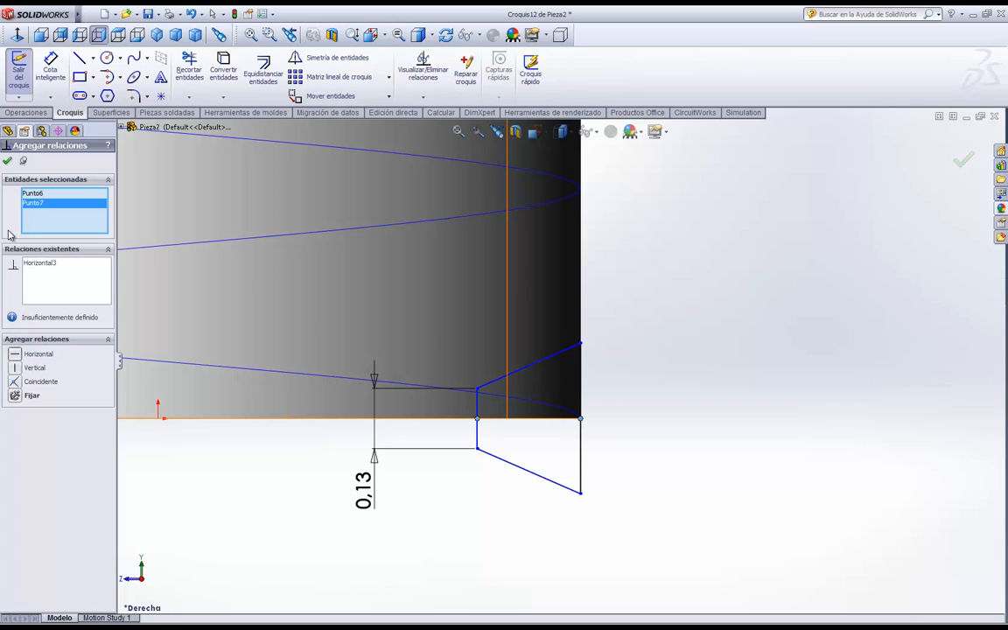
pyautogui.click(8, 161)
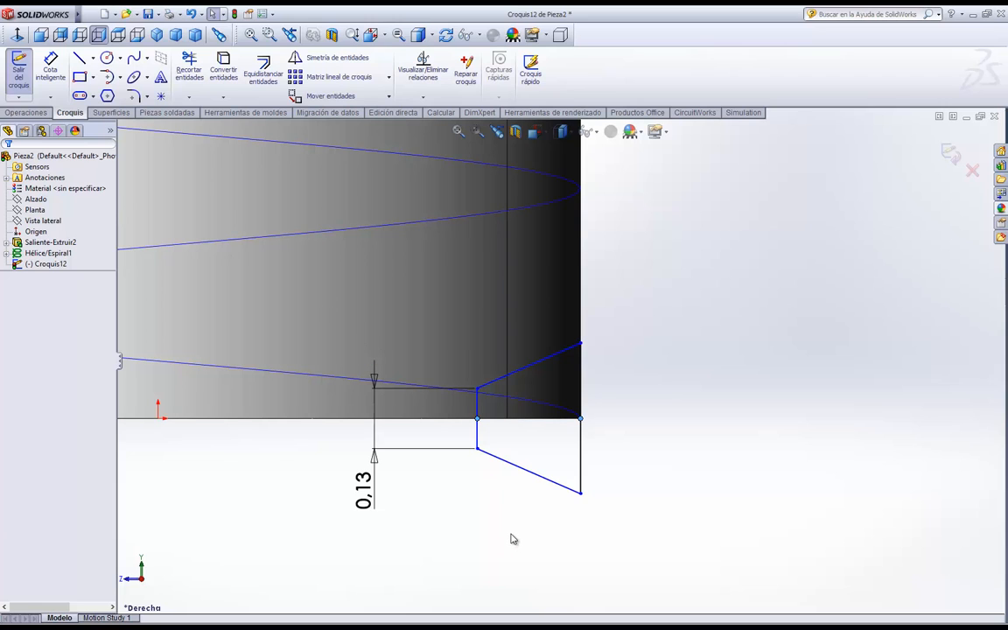
# Dimension the angle between the profile's two sloped sides as 29° and place the dimension inside the profile.
pyautogui.click(52, 70)
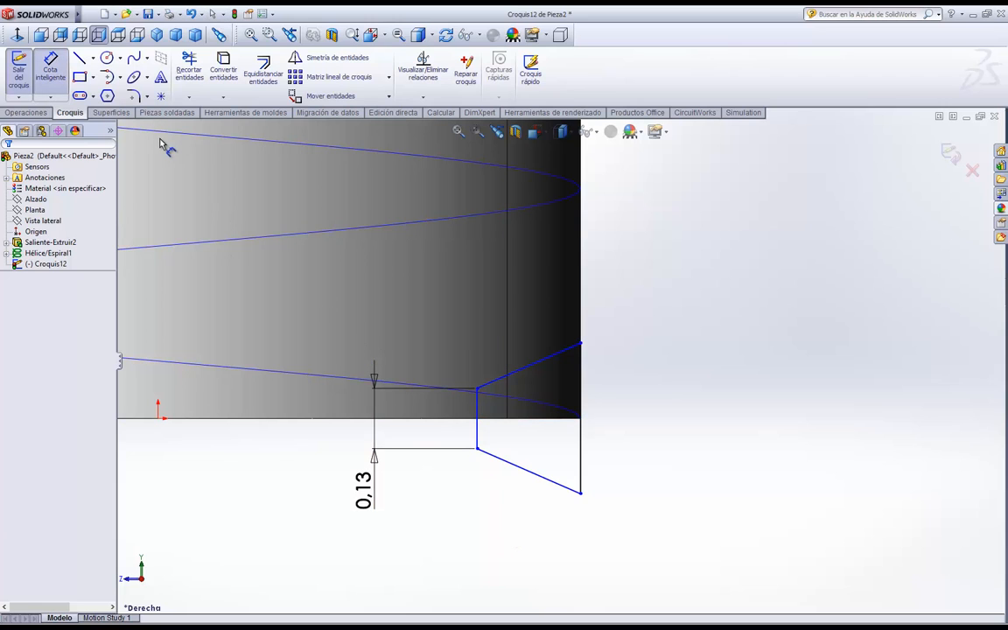
pyautogui.click(505, 405)
pyautogui.click(502, 460)
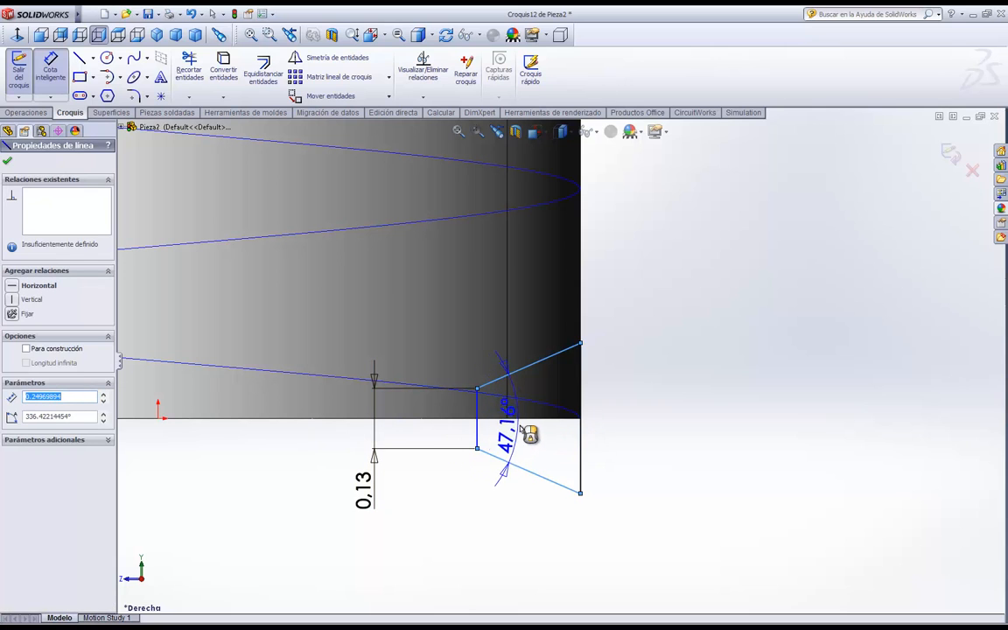
pyautogui.click(522, 424)
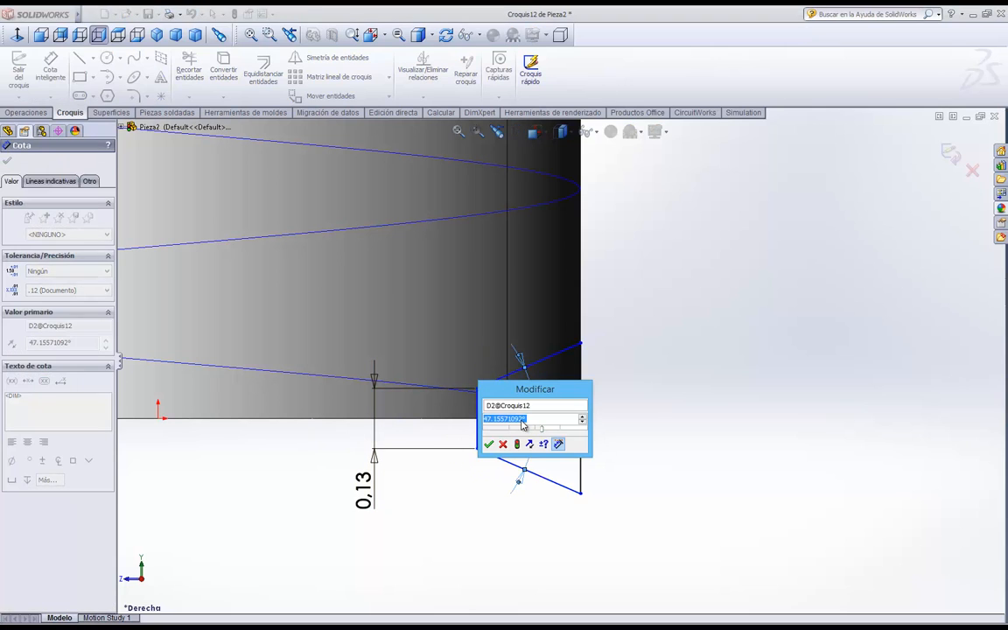
pyautogui.write('29')
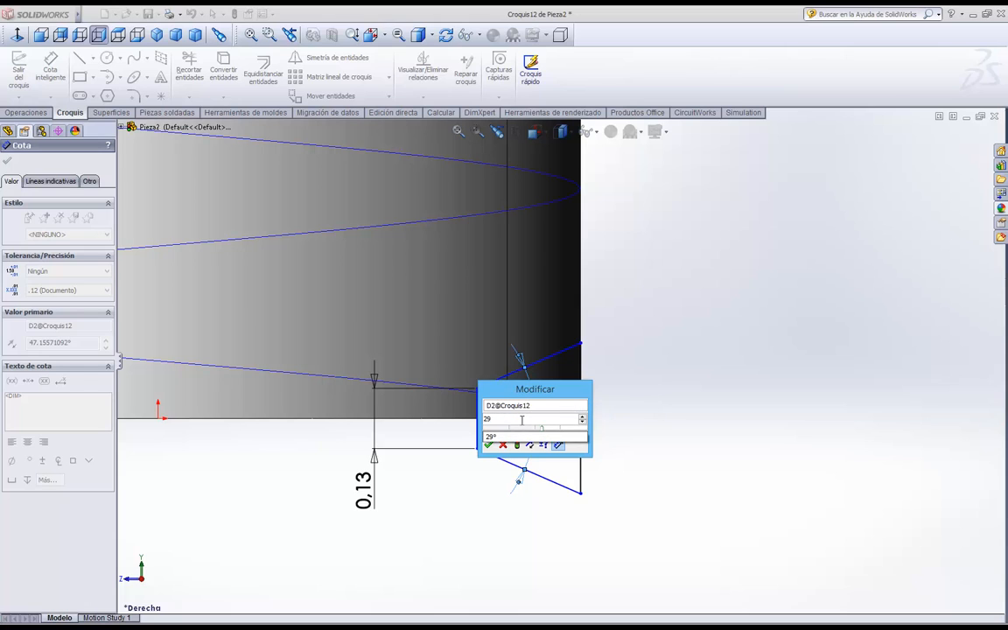
pyautogui.press('Return')
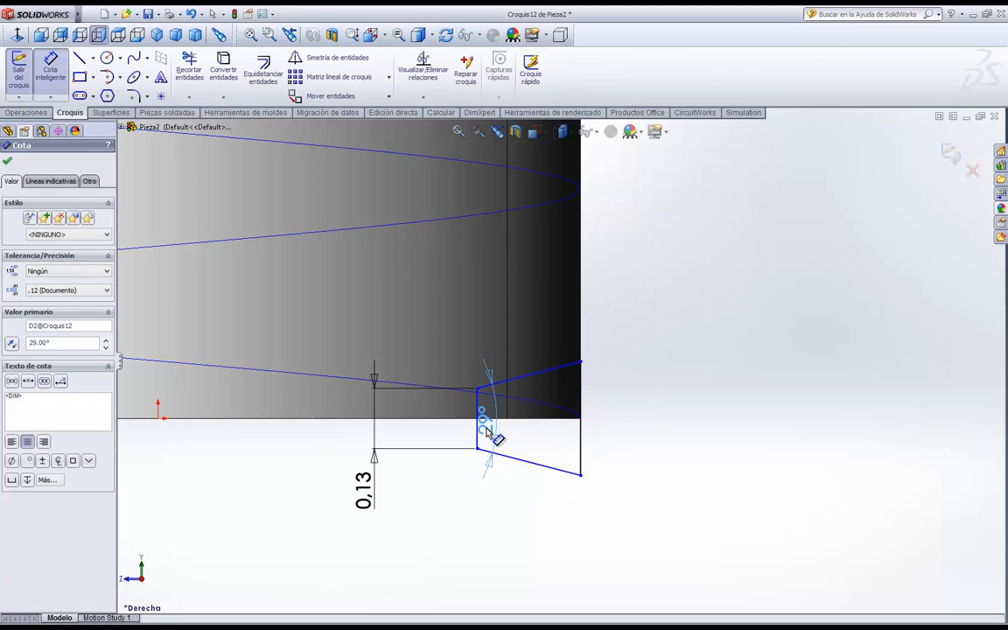
pyautogui.moveTo(487, 432); pyautogui.dragTo(517, 443)
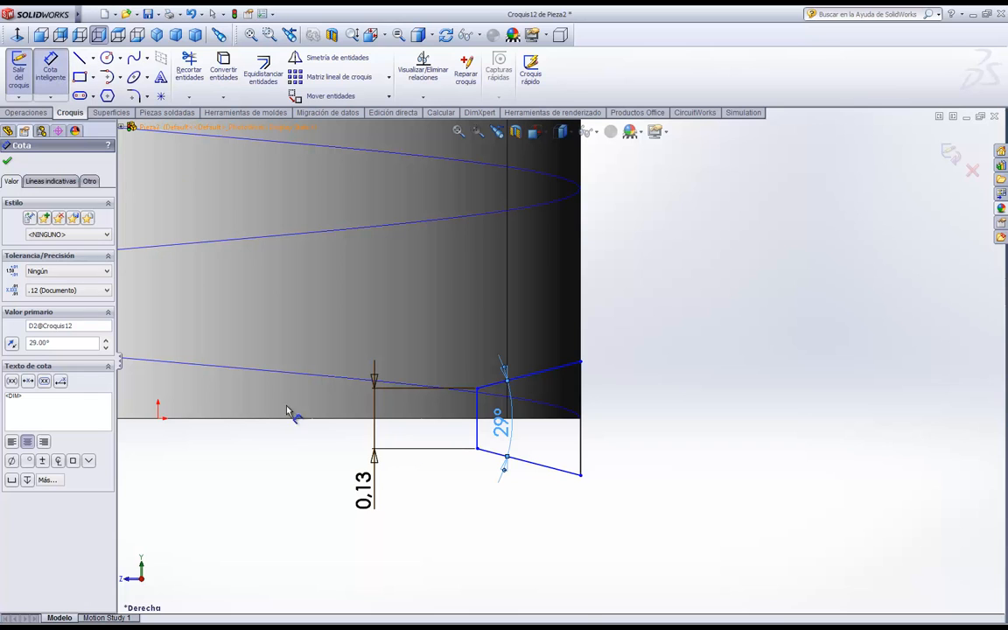
# Dimension the horizontal distance between the profile's inner and outer vertical sides as (1.8668-1)/2 cm and exit the sketch.
pyautogui.click(477, 434)
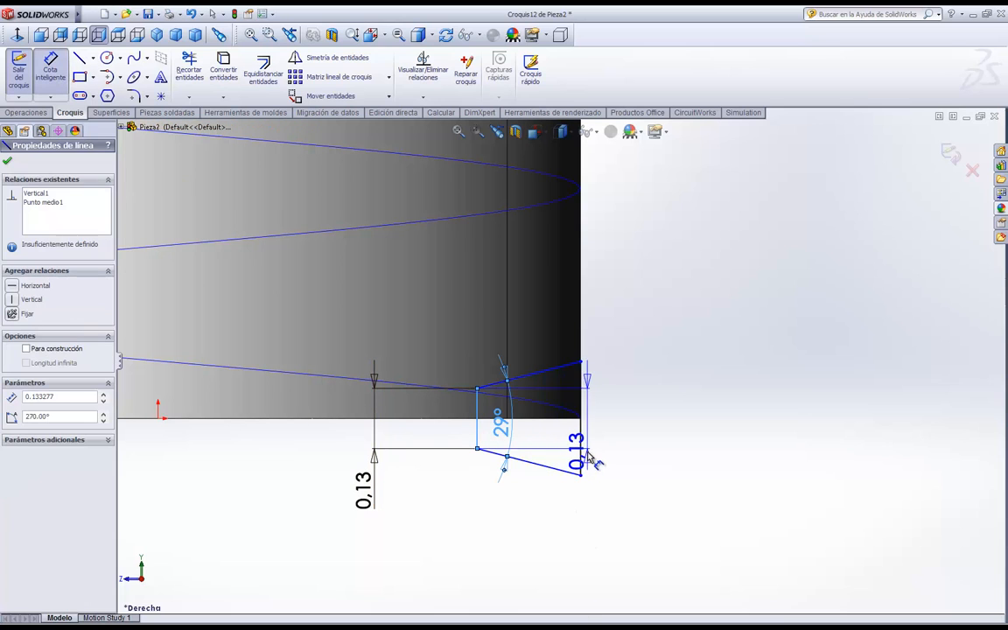
pyautogui.click(580, 442)
pyautogui.click(532, 531)
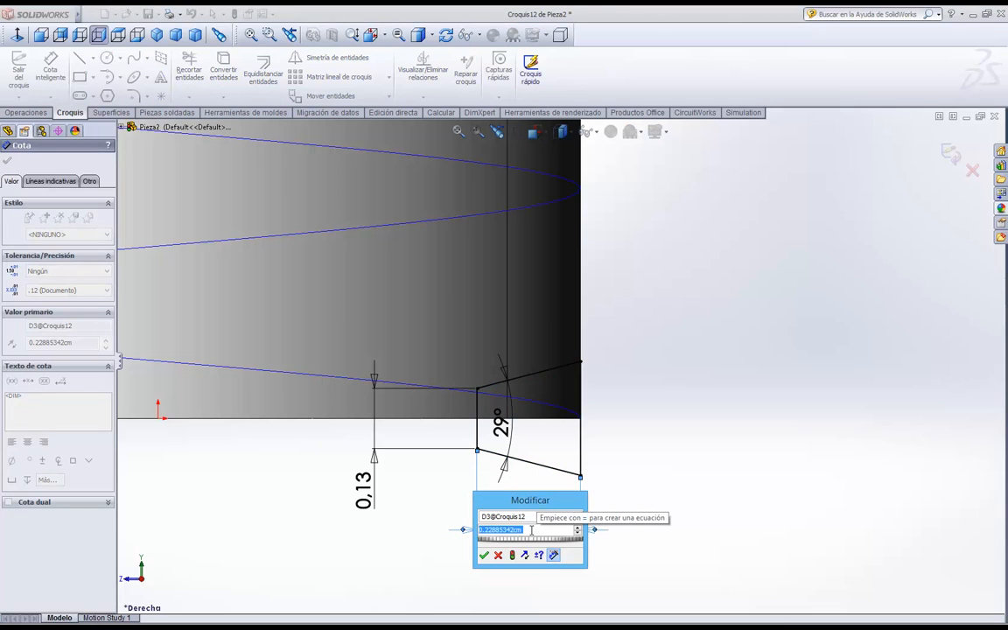
pyautogui.write('=')
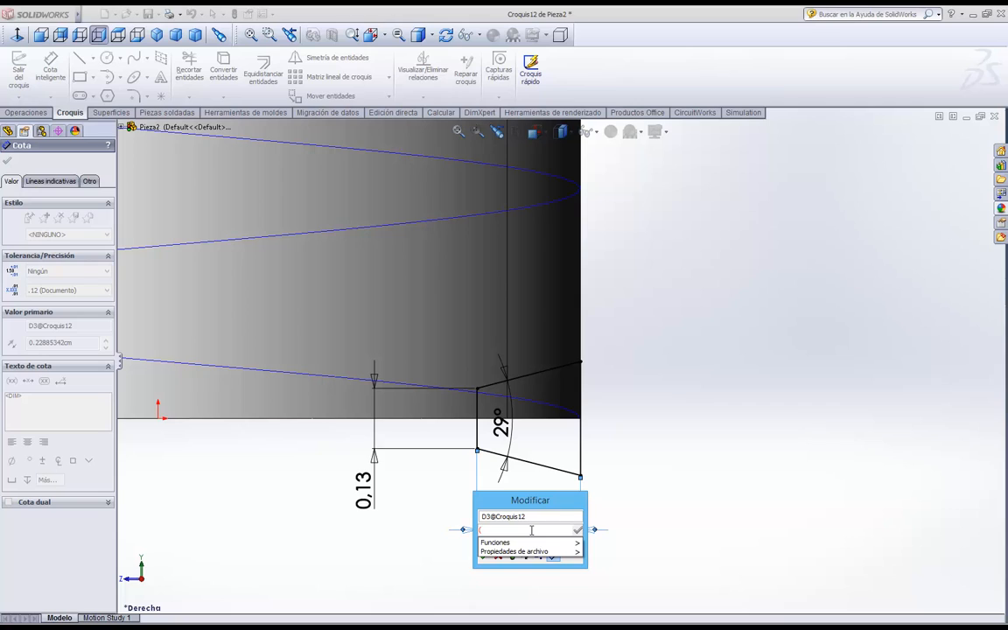
pyautogui.write('1.8668-1')
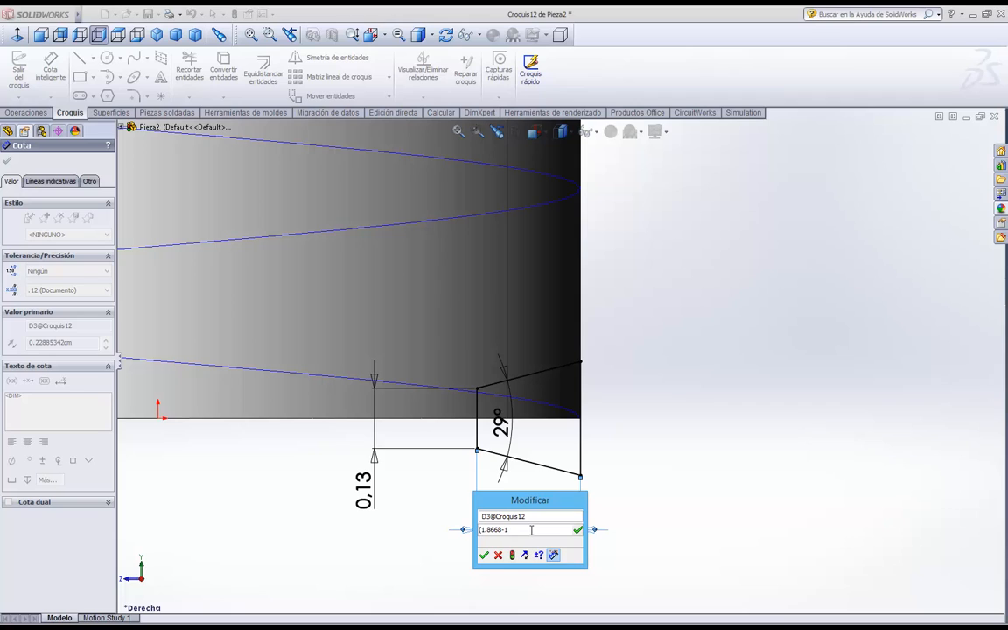
pyautogui.write(')')
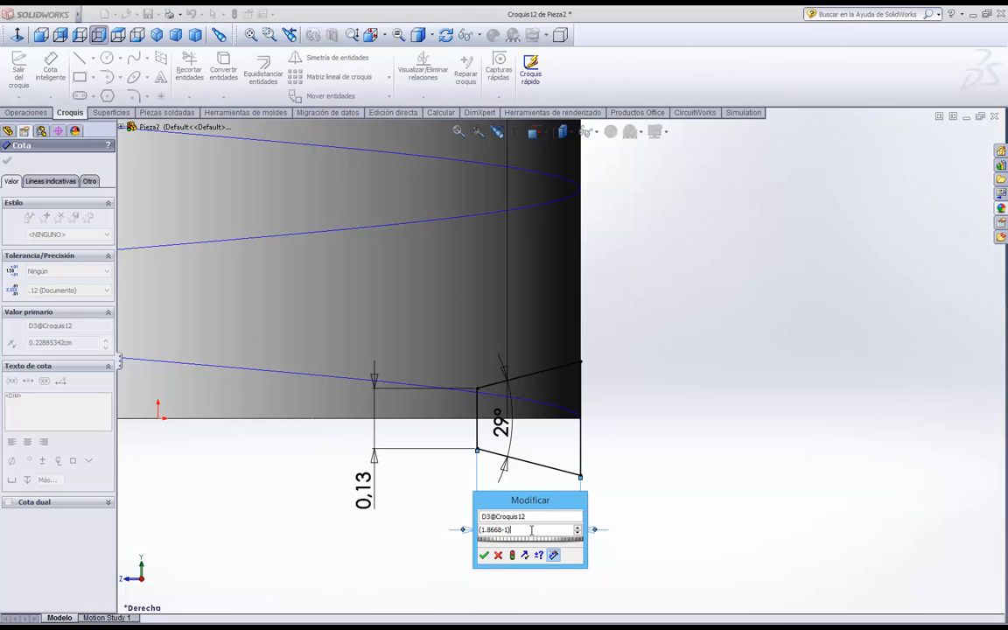
pyautogui.write('/2')
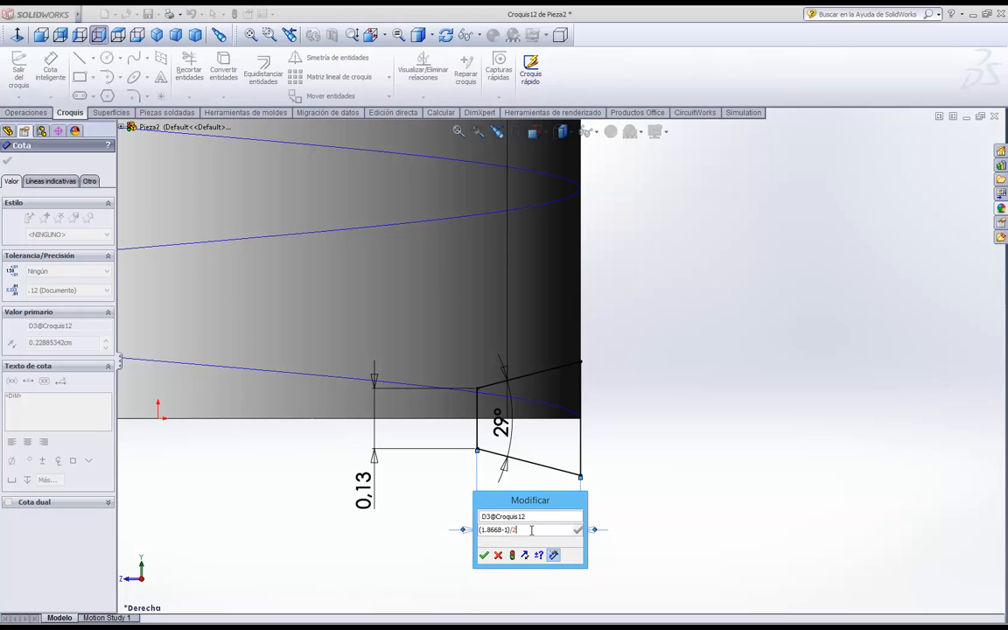
pyautogui.click(484, 555)
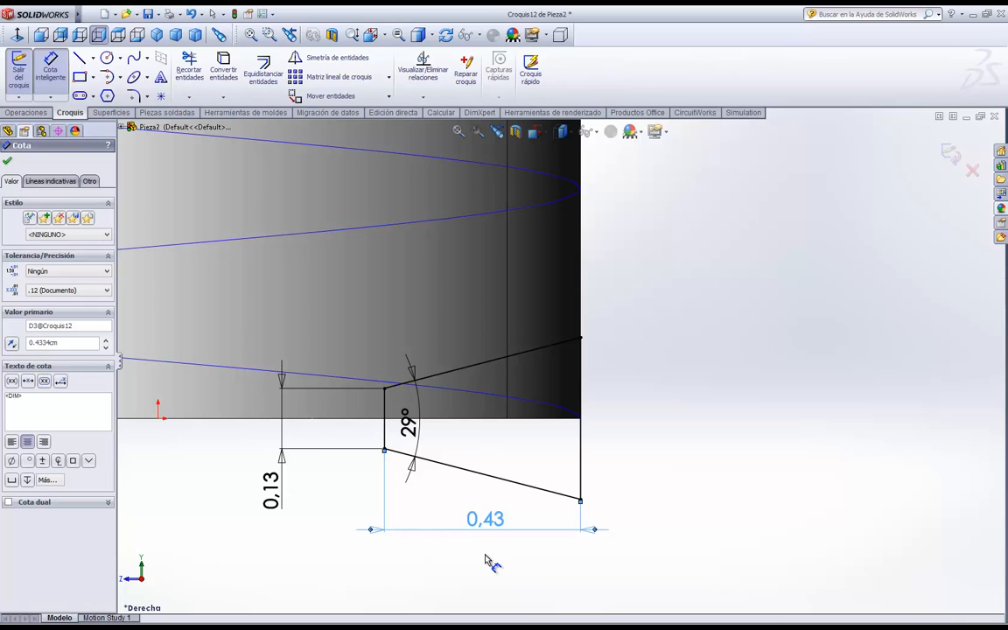
pyautogui.click(8, 164)
pyautogui.click(18, 70)
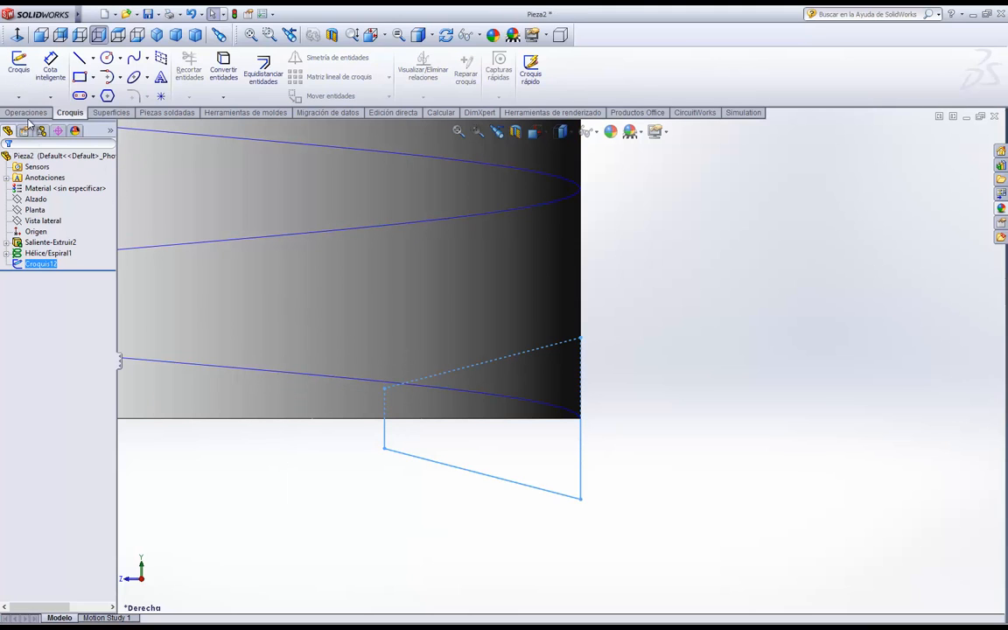
# Create a swept cut through the cylinder using the trapezoidal sketch as the profile and the helix as the path.
pyautogui.click(35, 112)
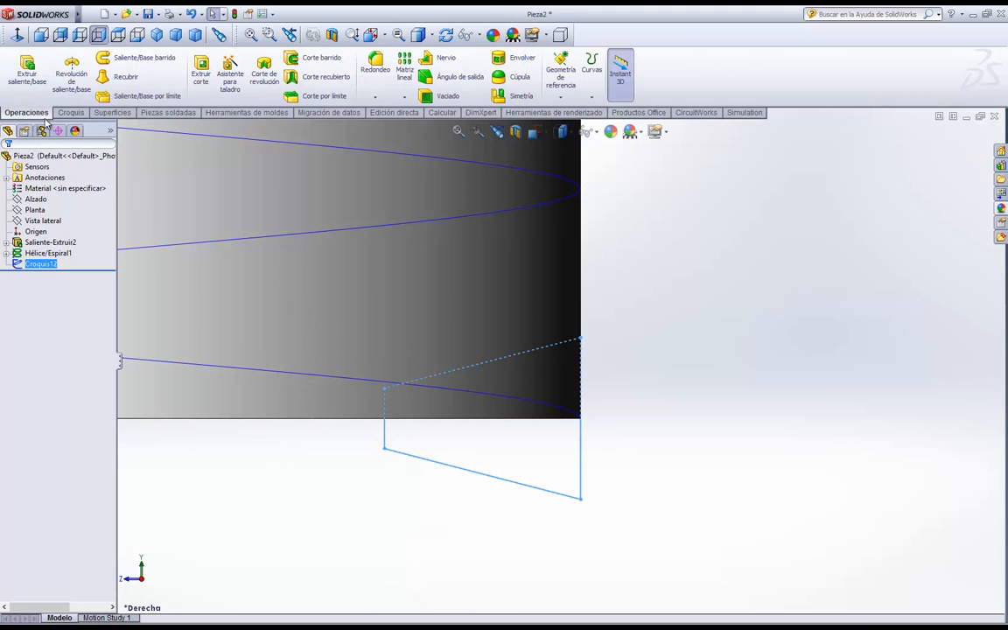
pyautogui.click(324, 59)
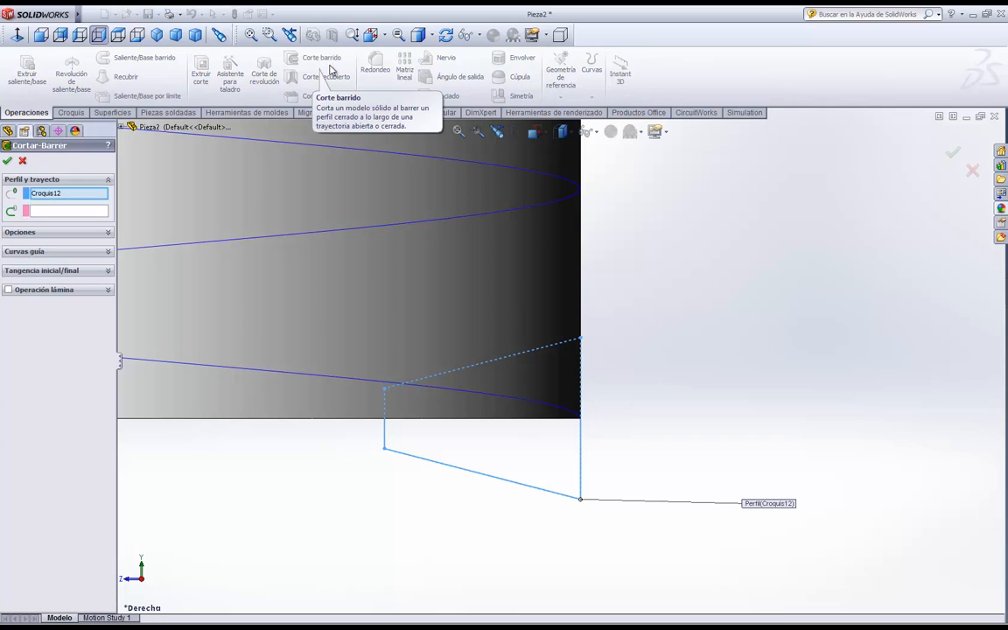
pyautogui.click(52, 211)
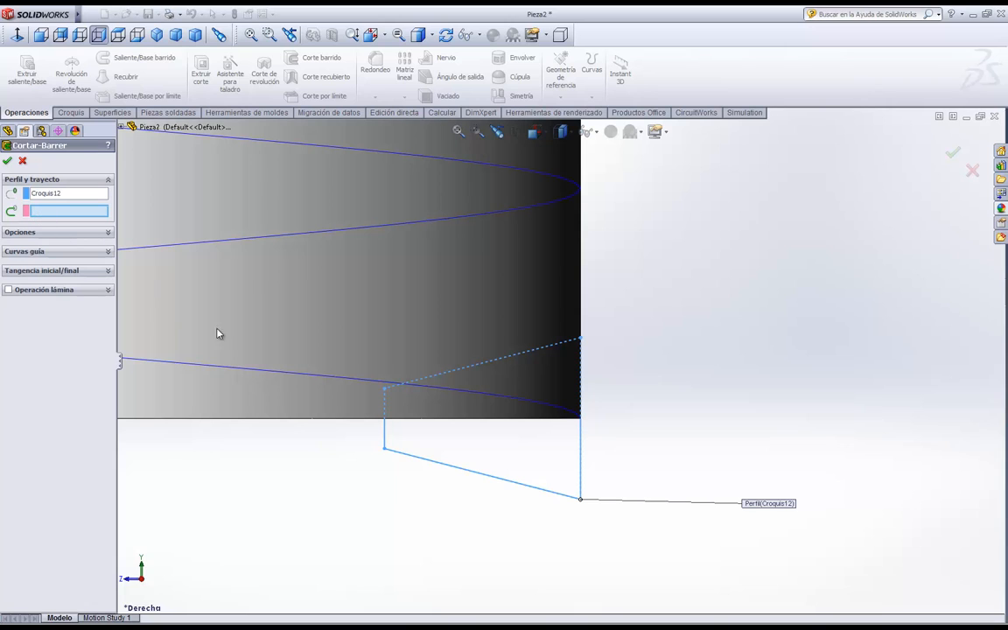
pyautogui.click(323, 381)
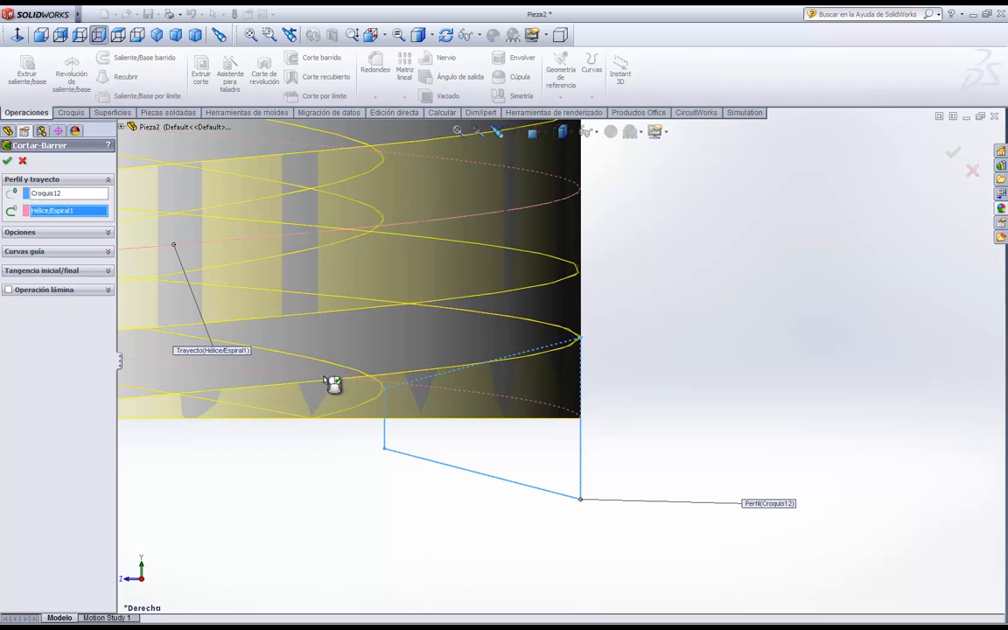
pyautogui.scroll(5, 333, 385)
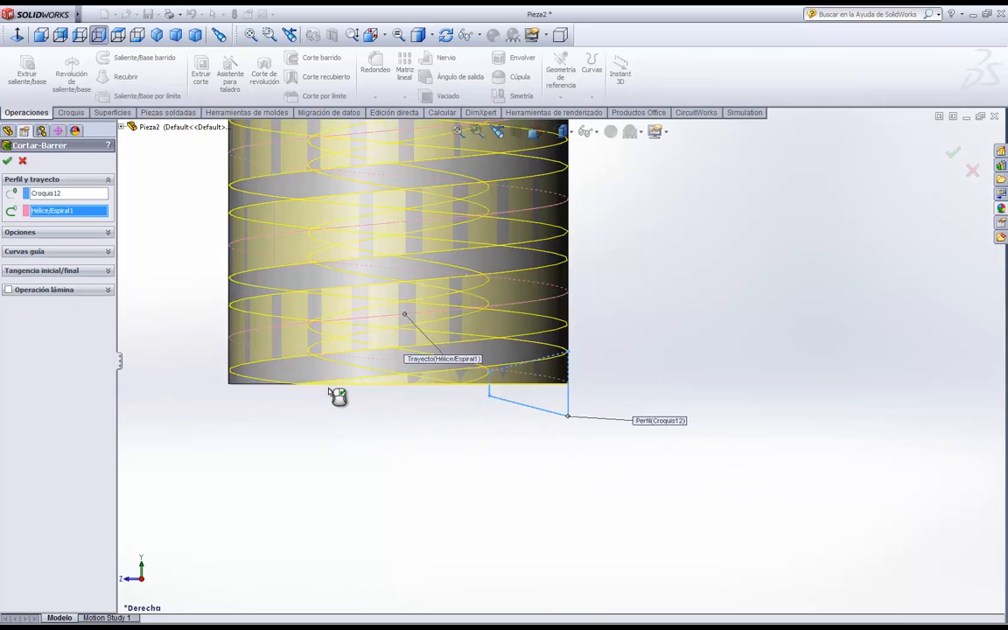
pyautogui.scroll(2, 392, 236)
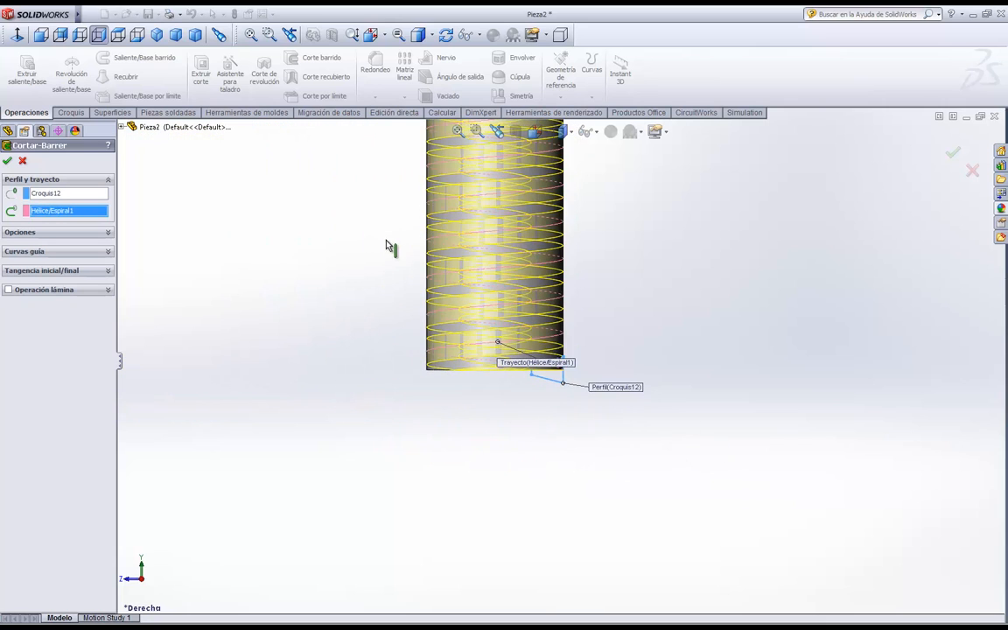
pyautogui.scroll(-1, 422, 226)
pyautogui.scroll(-3, 454, 251)
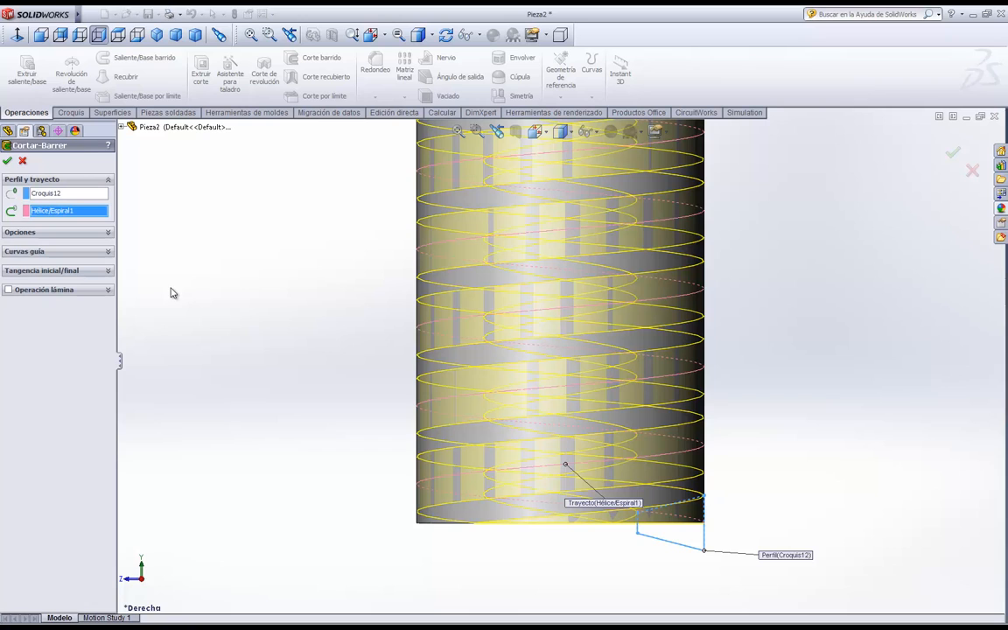
pyautogui.click(8, 162)
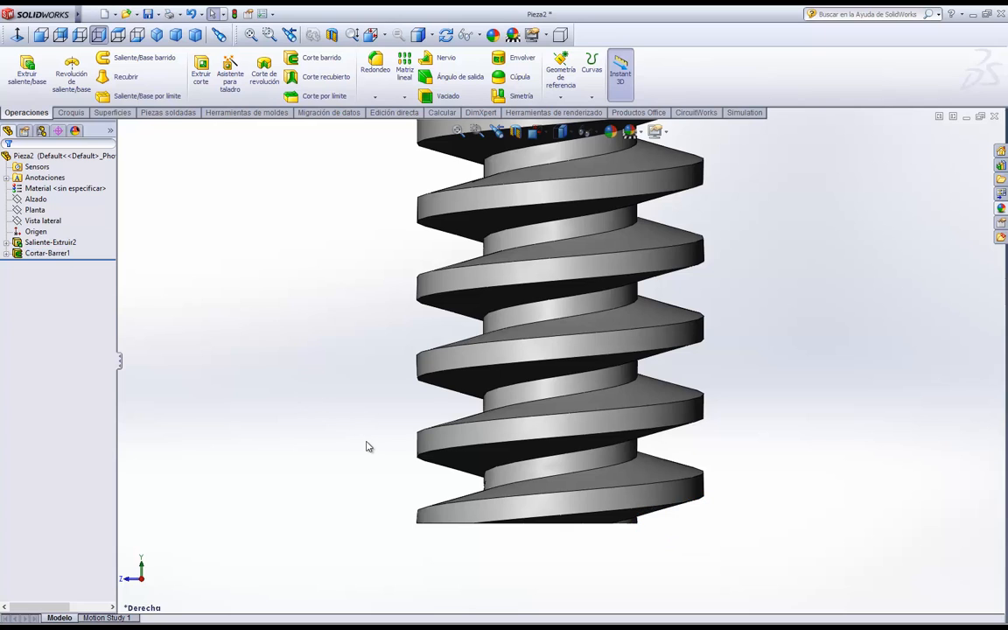
pyautogui.scroll(1, 369, 447)
pyautogui.scroll(4, 370, 447)
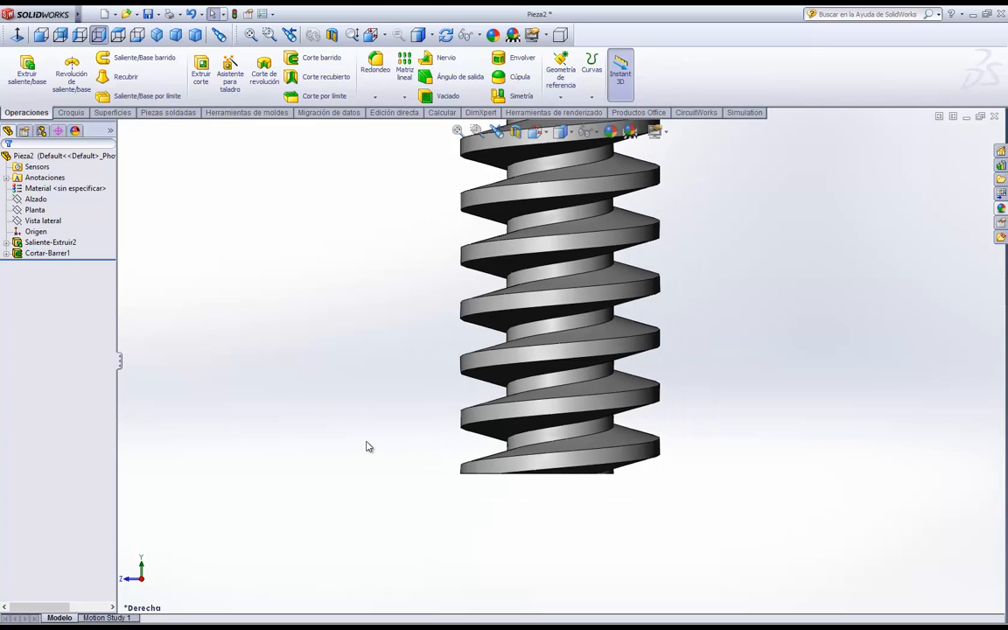
pyautogui.moveTo(490, 283); pyautogui.dragTo(590, 286, button='middle')
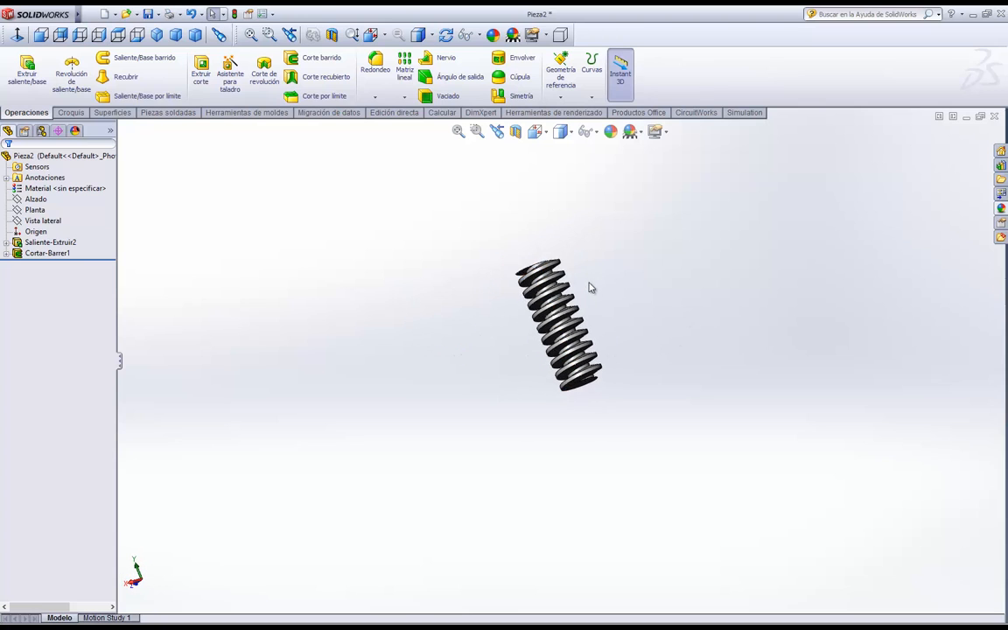